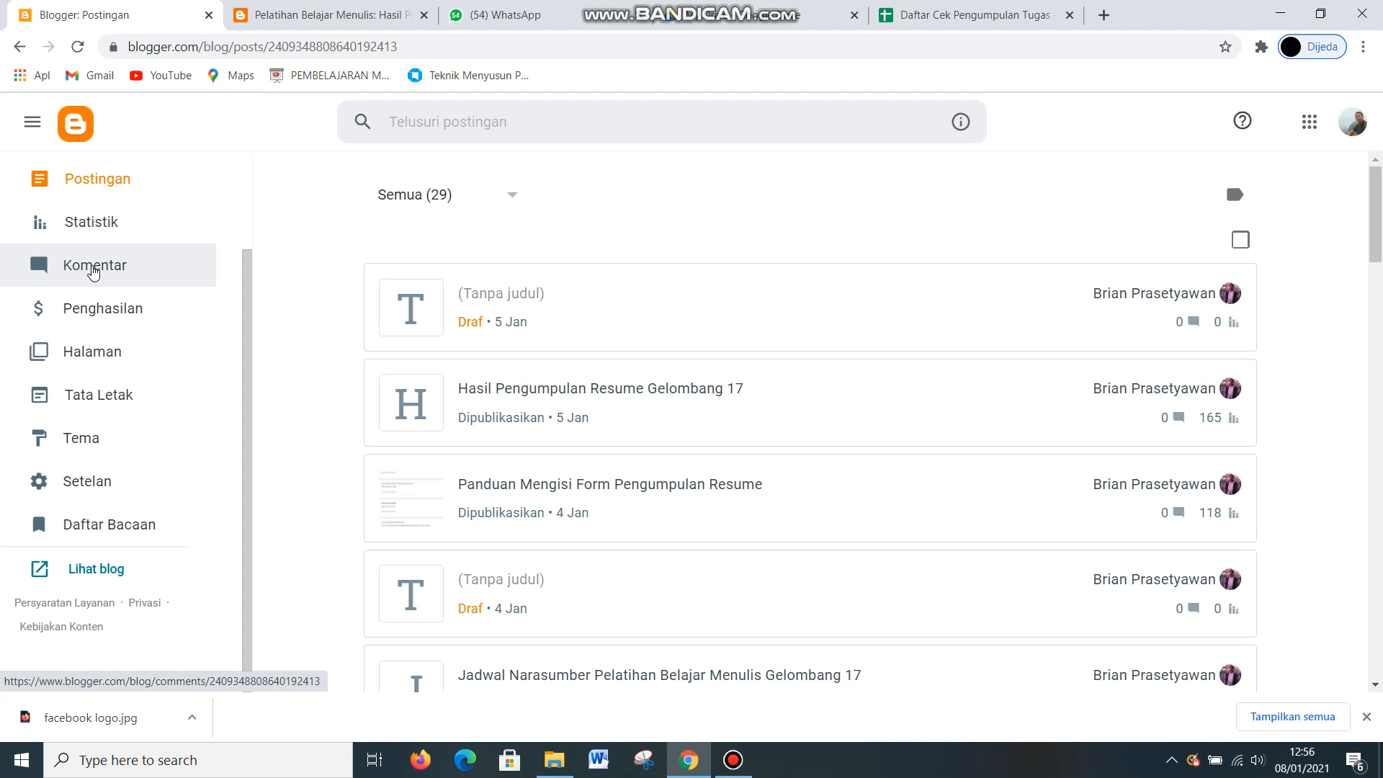
Open the blog's comment list and look through the comments left on its posts.
scroll(173, 346, up, 2)
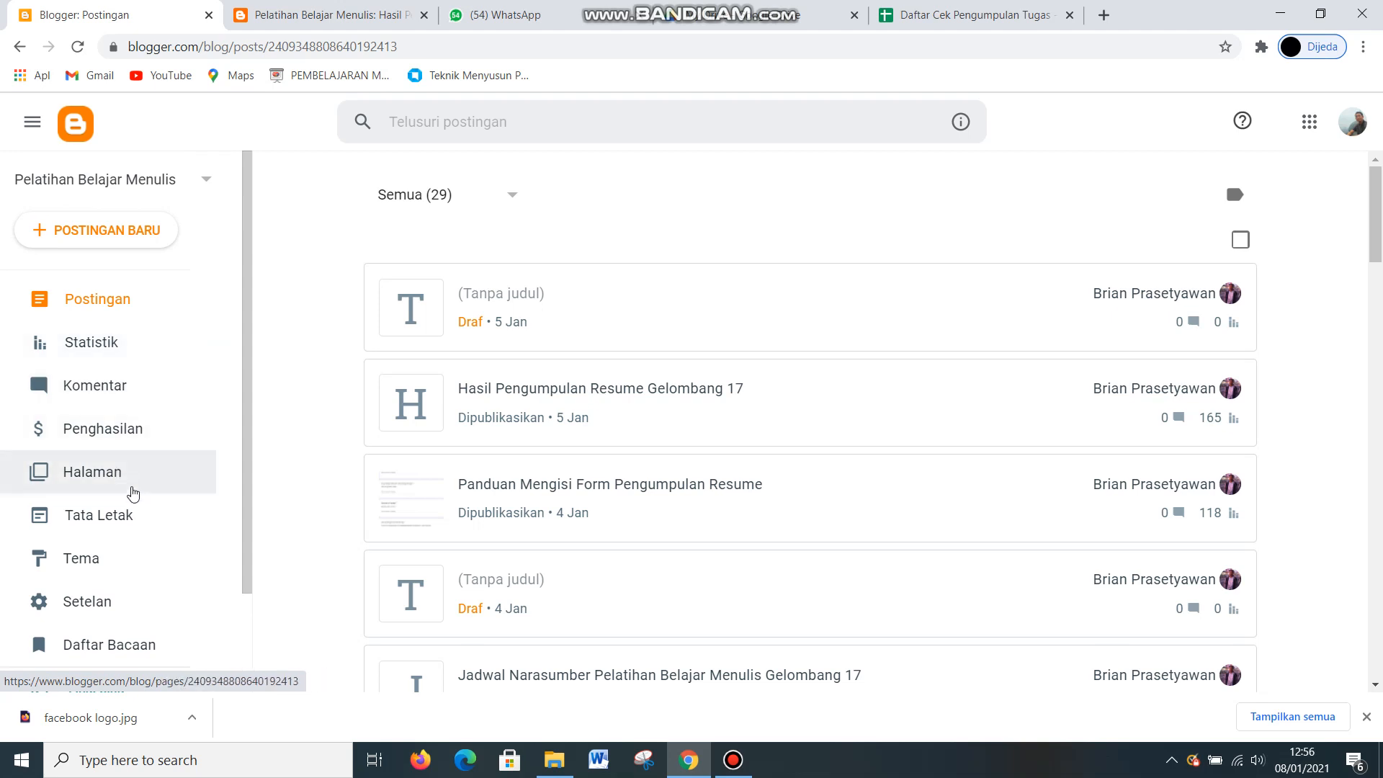
click(115, 389)
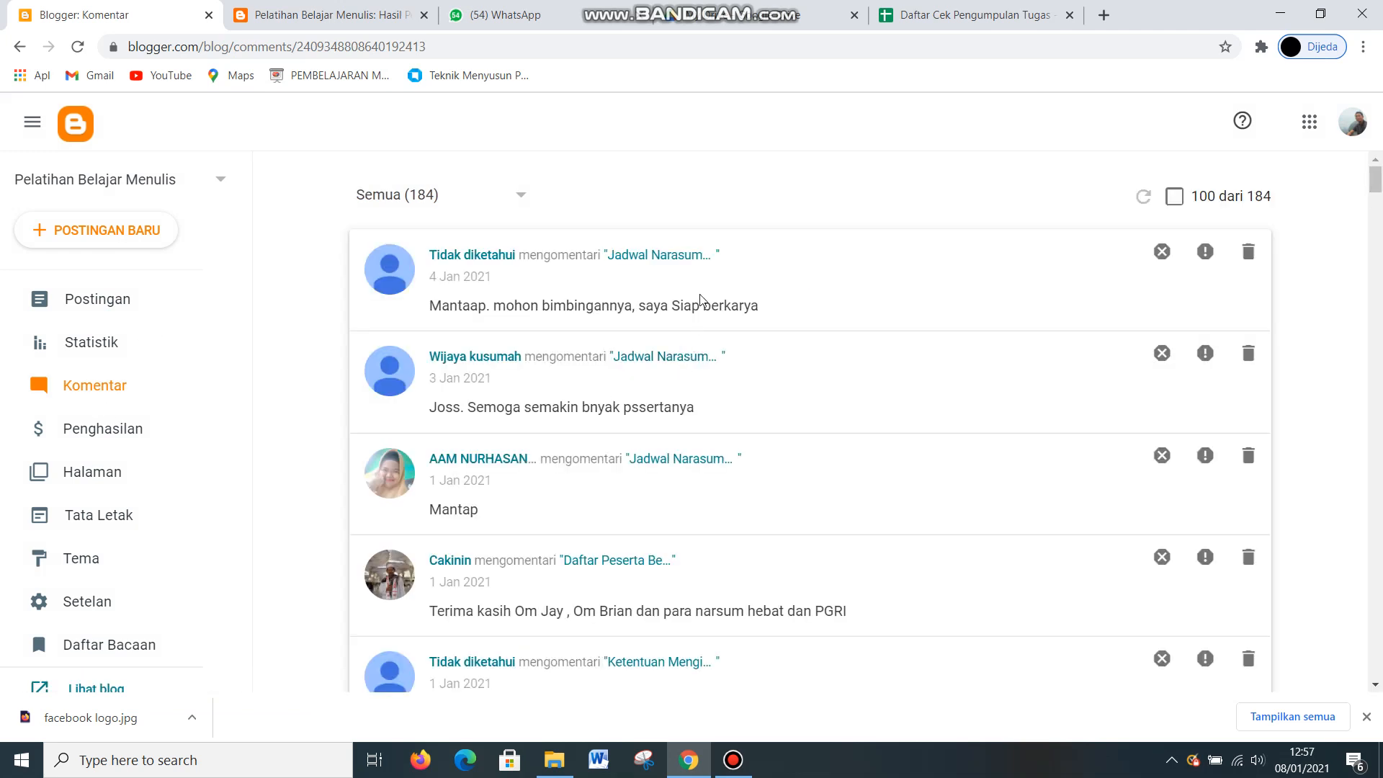
scroll(581, 351, down, 3)
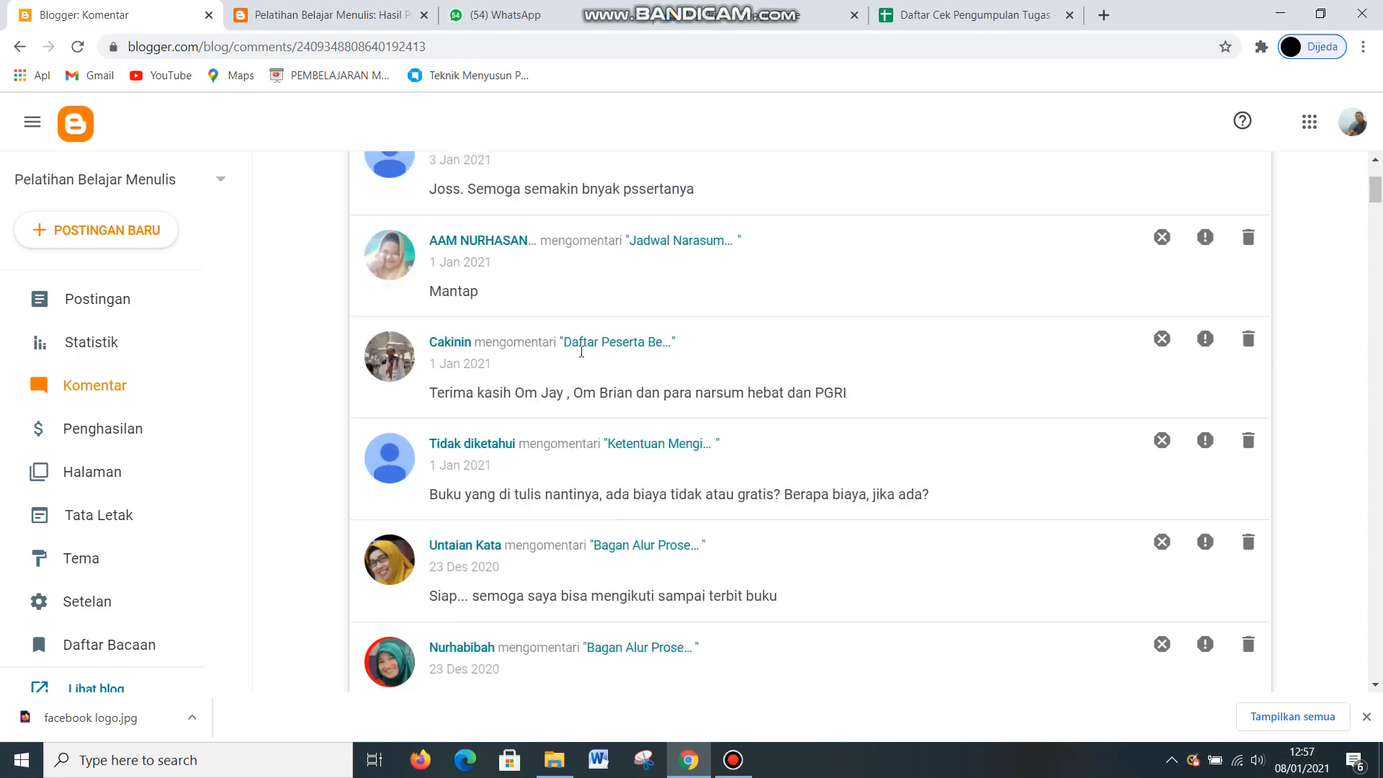
scroll(581, 352, up, 4)
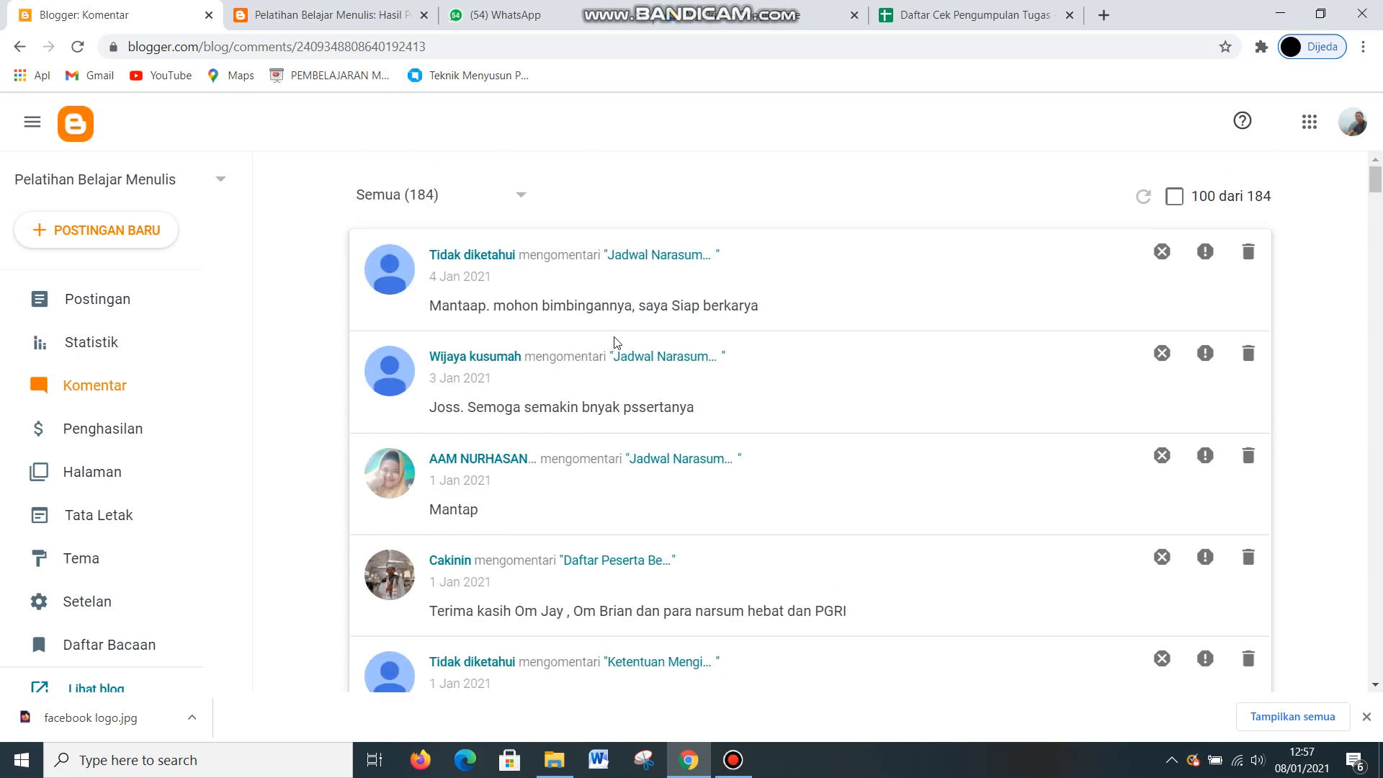
scroll(626, 353, down, 2)
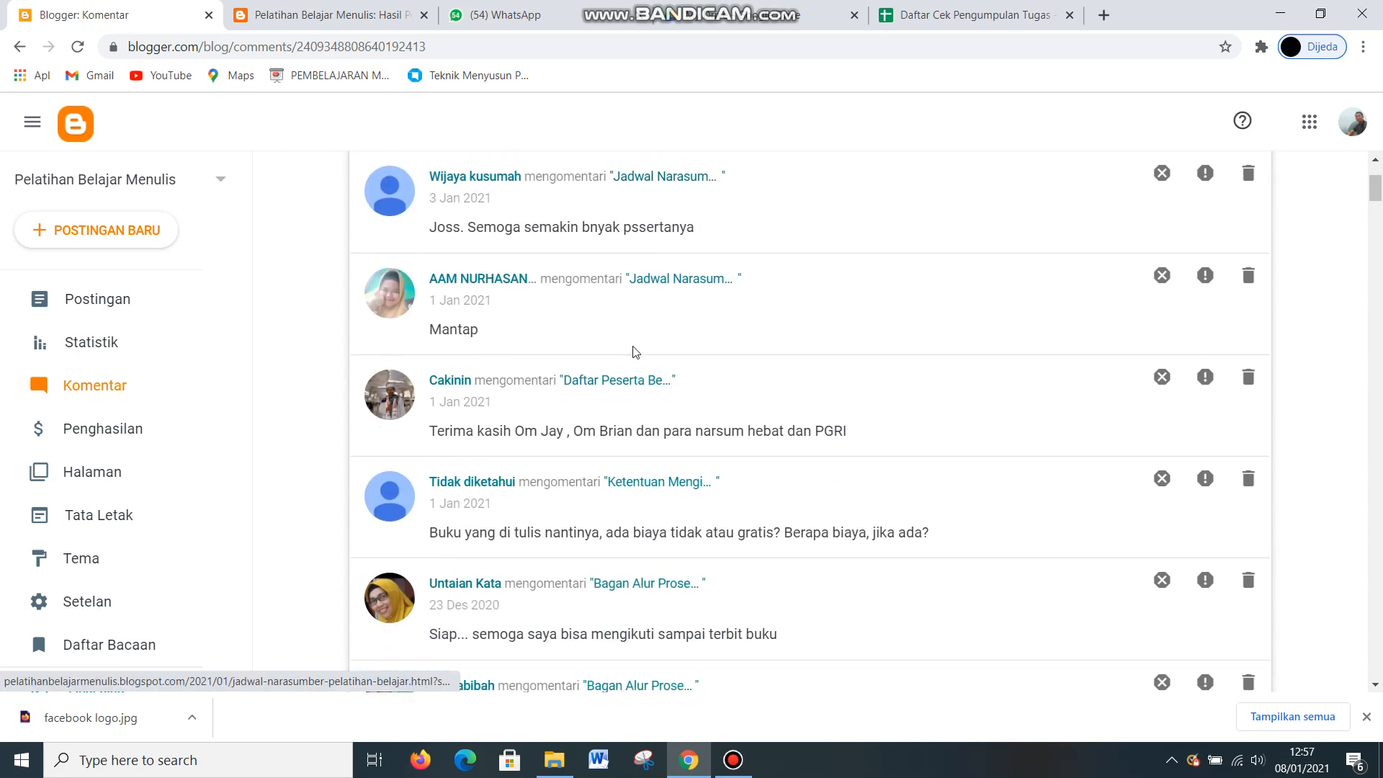
scroll(637, 364, down, 2)
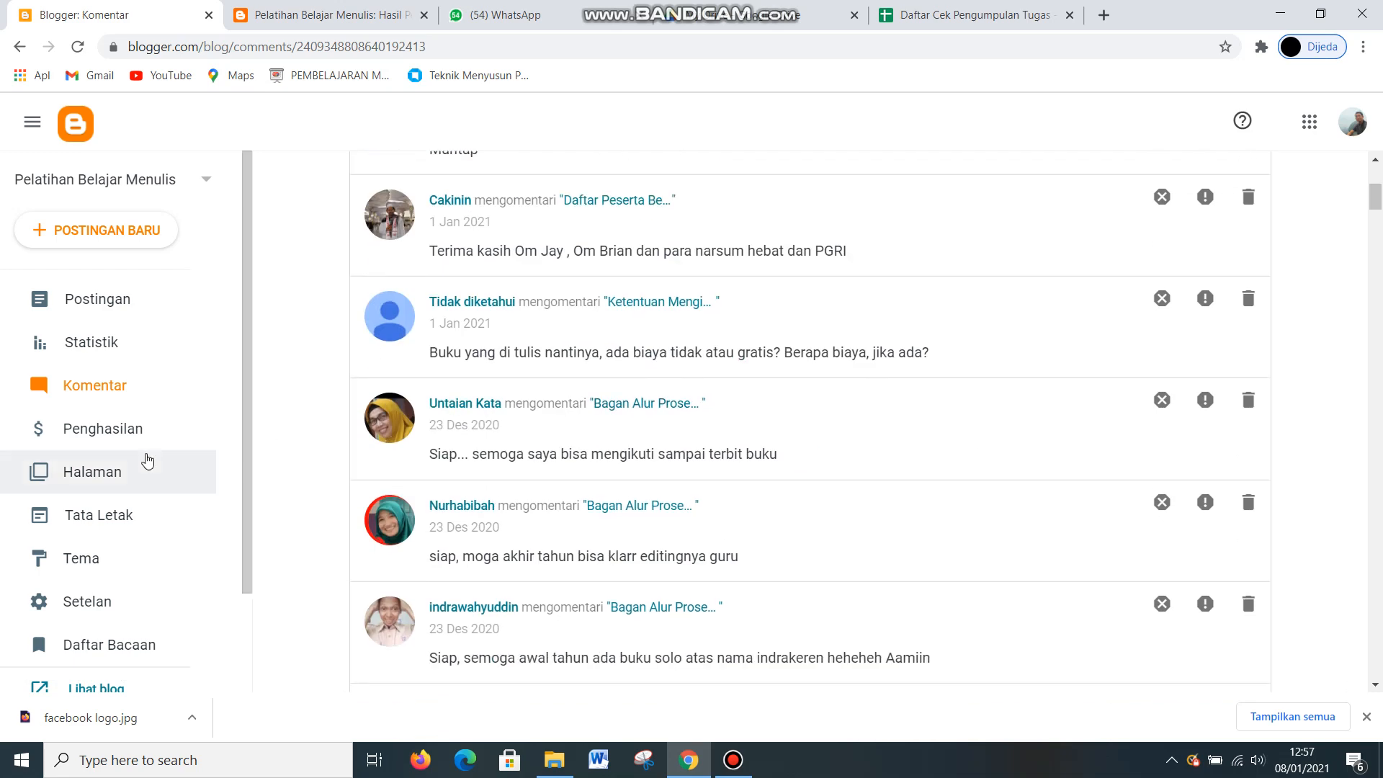
scroll(685, 410, up, 4)
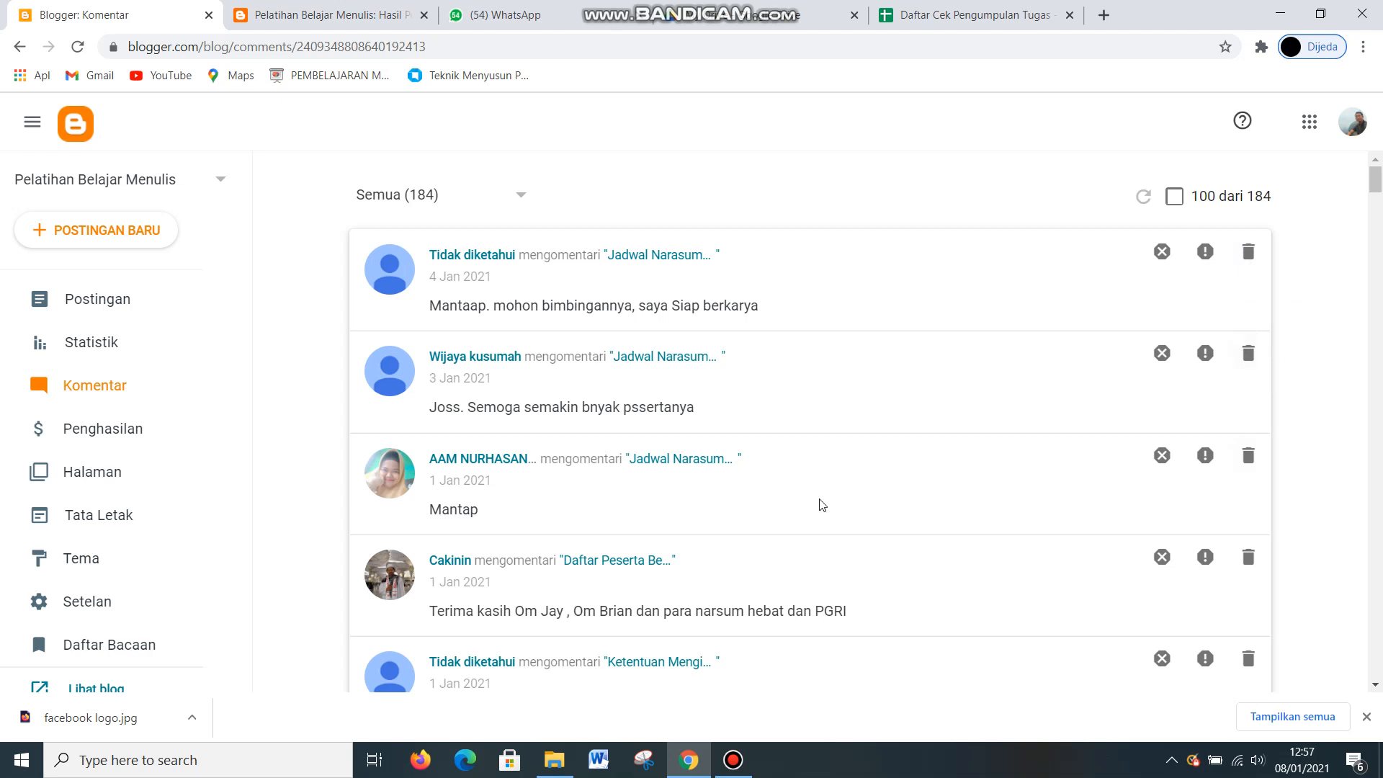
scroll(579, 537, down, 1)
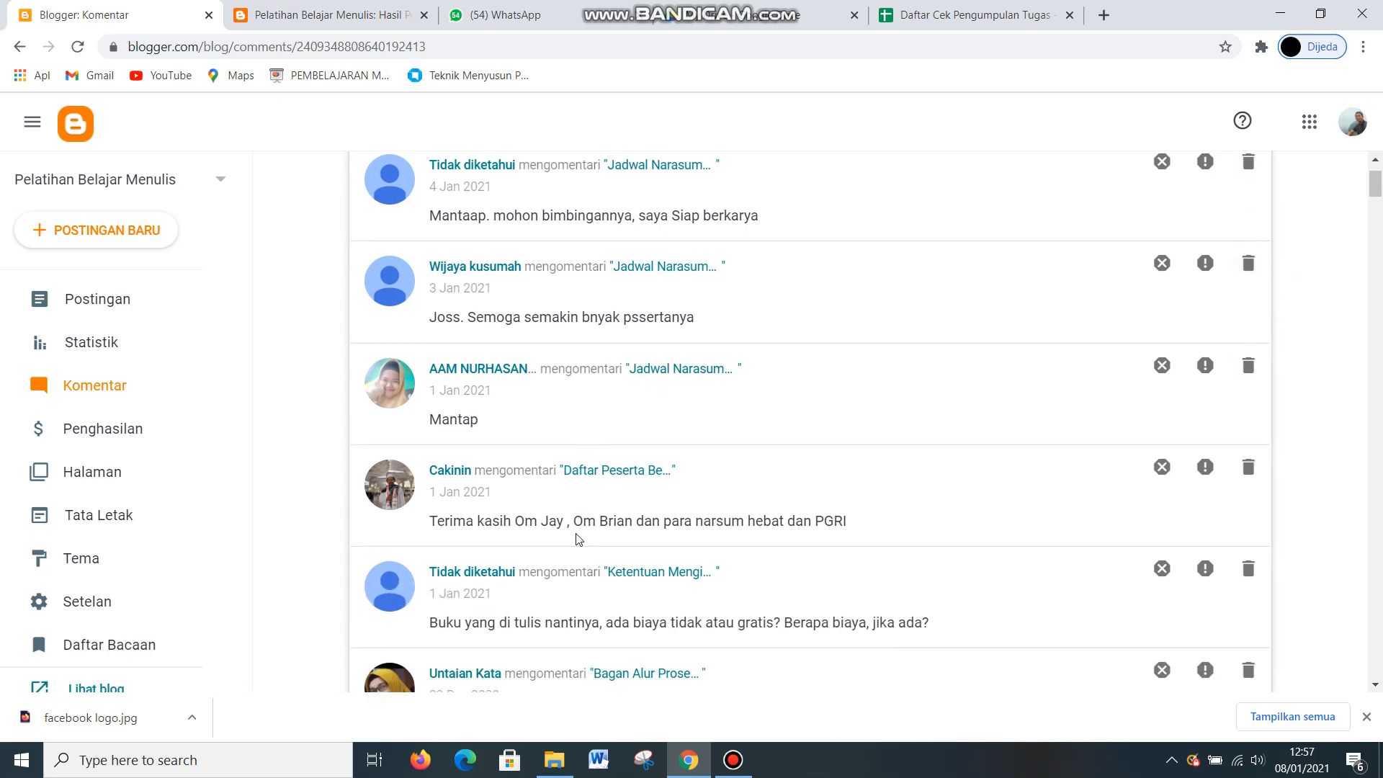
scroll(579, 536, up, 1)
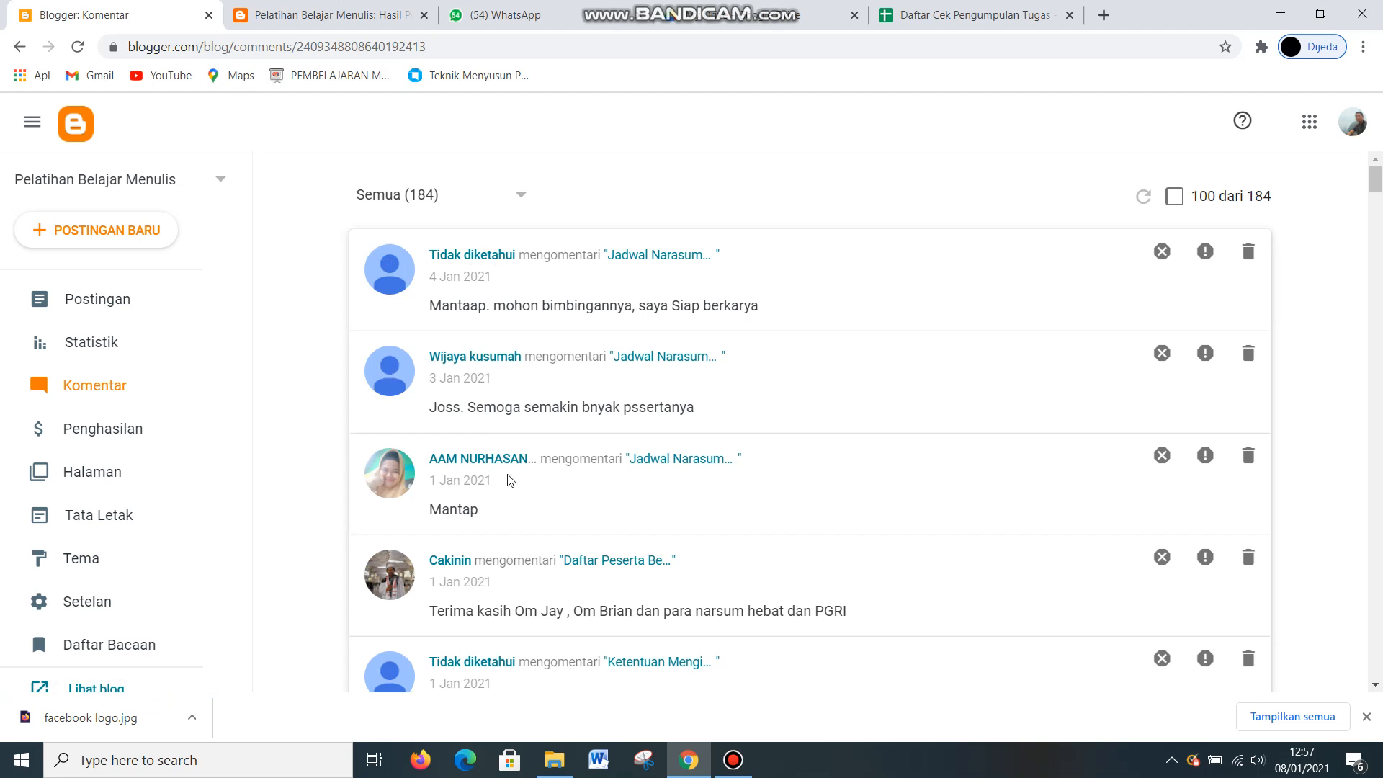
scroll(226, 478, down, 2)
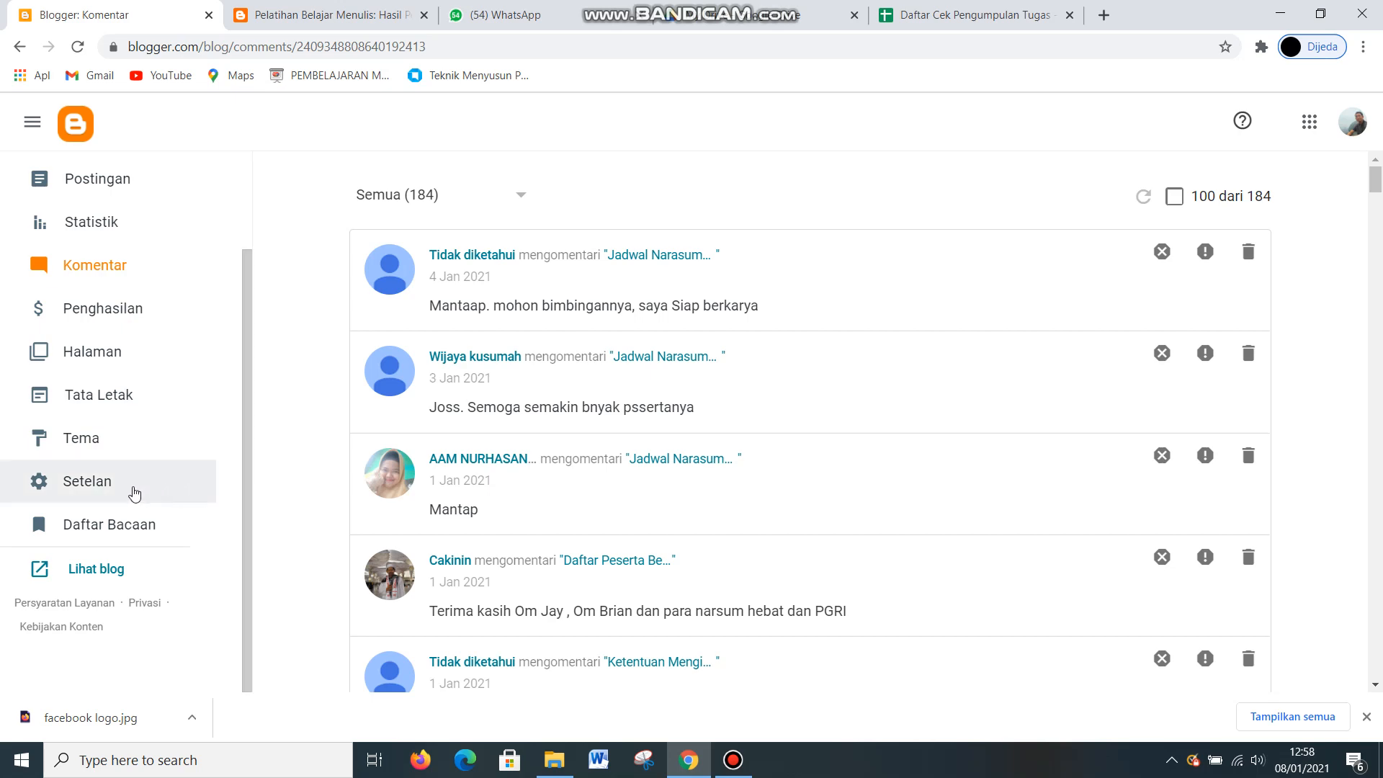
Open the blog settings and go to the Komentar section.
click(133, 492)
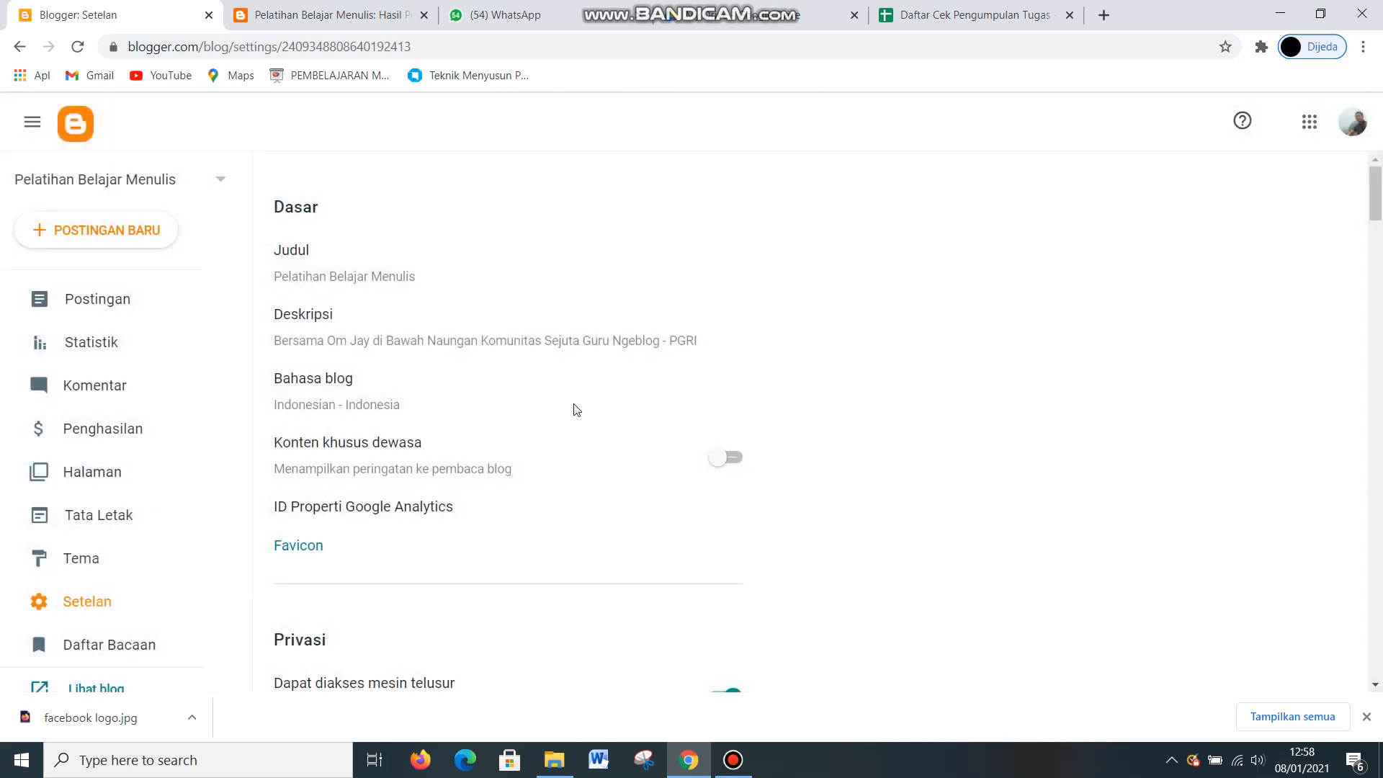
scroll(574, 405, down, 3)
scroll(577, 407, down, 8)
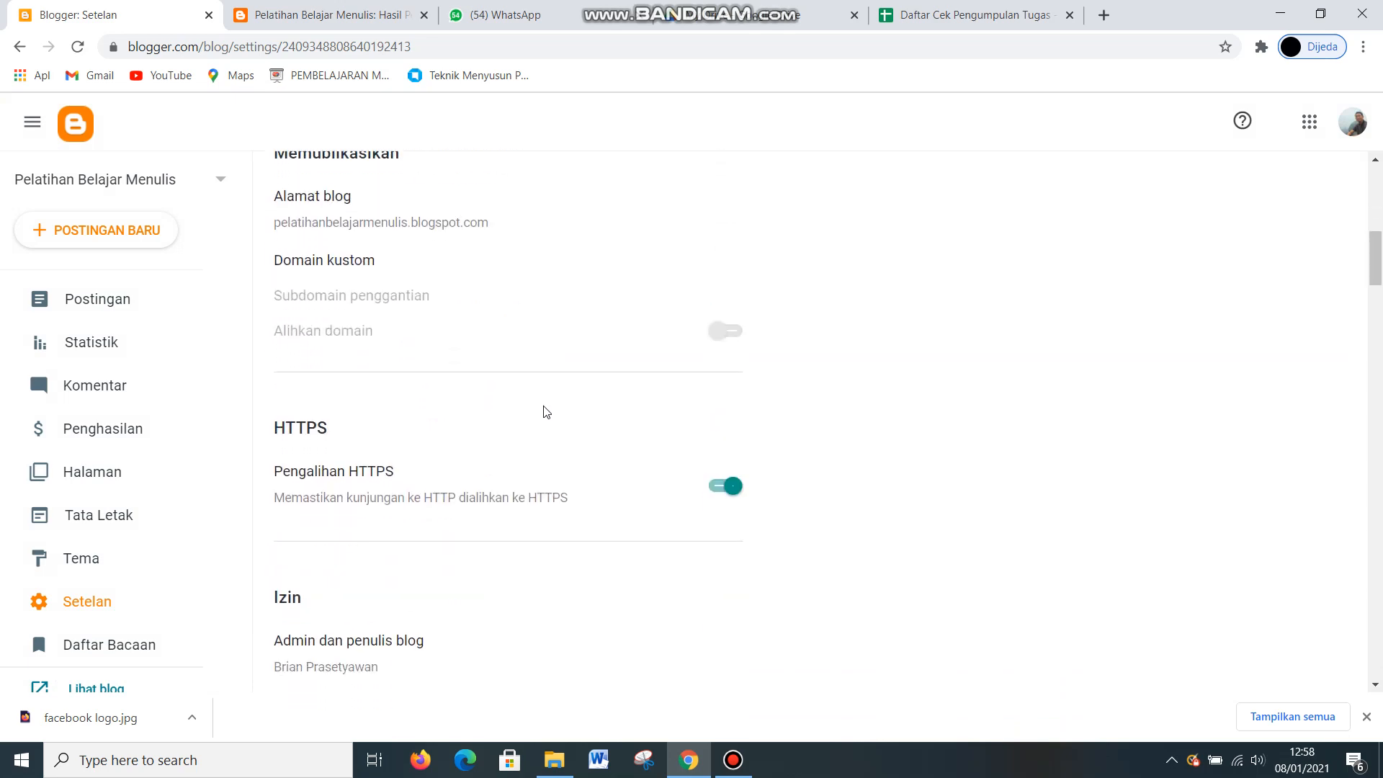
scroll(545, 412, down, 10)
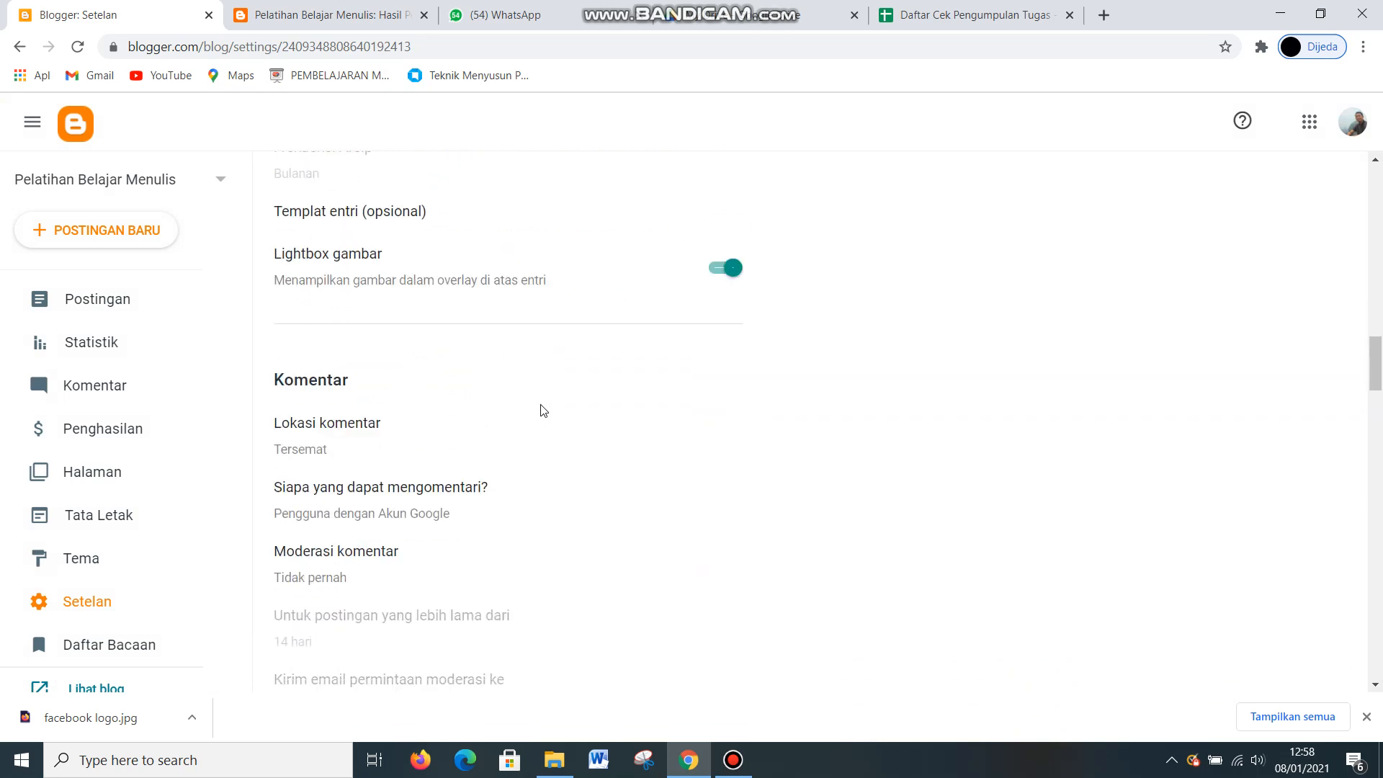
scroll(351, 308, down, 1)
scroll(352, 308, up, 1)
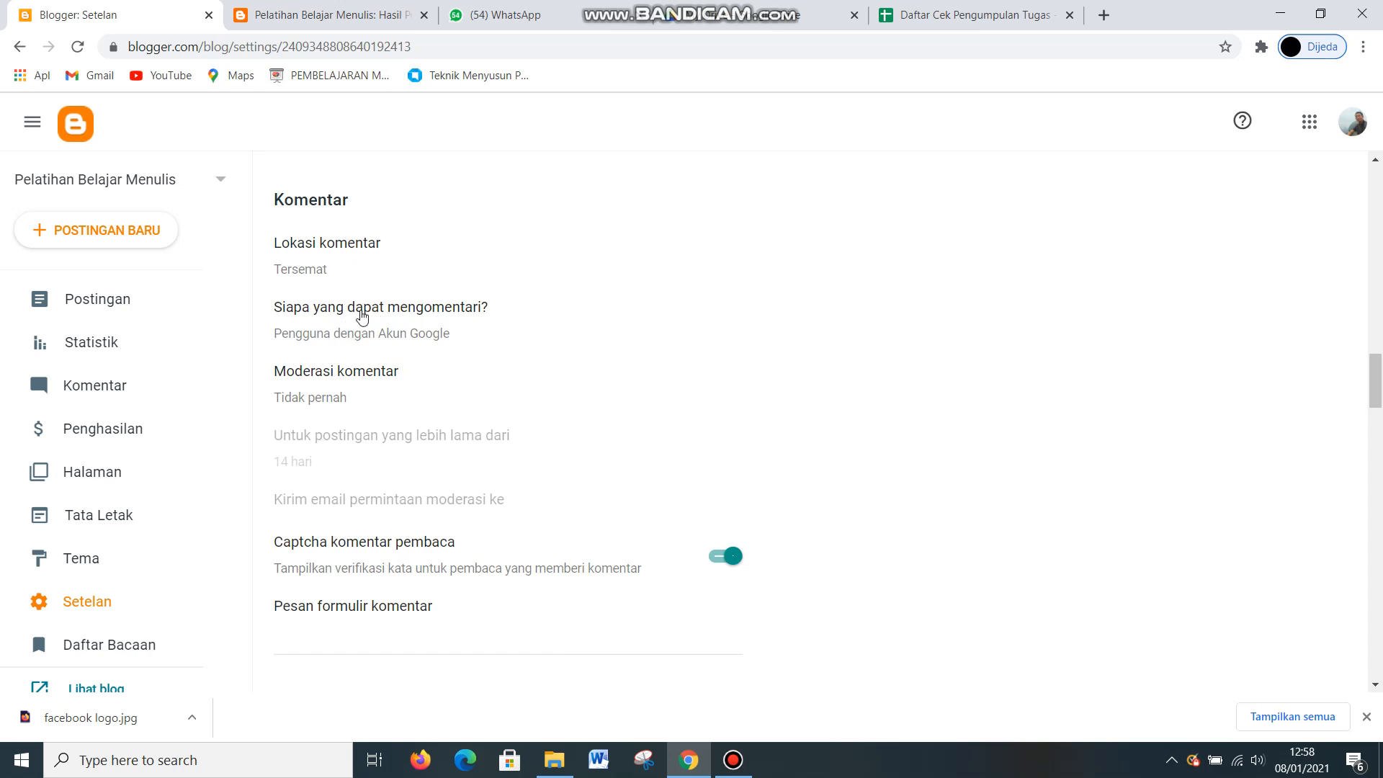
Set who can comment to "Siapa saja (termasuk anonim)" and save the setting.
click(360, 310)
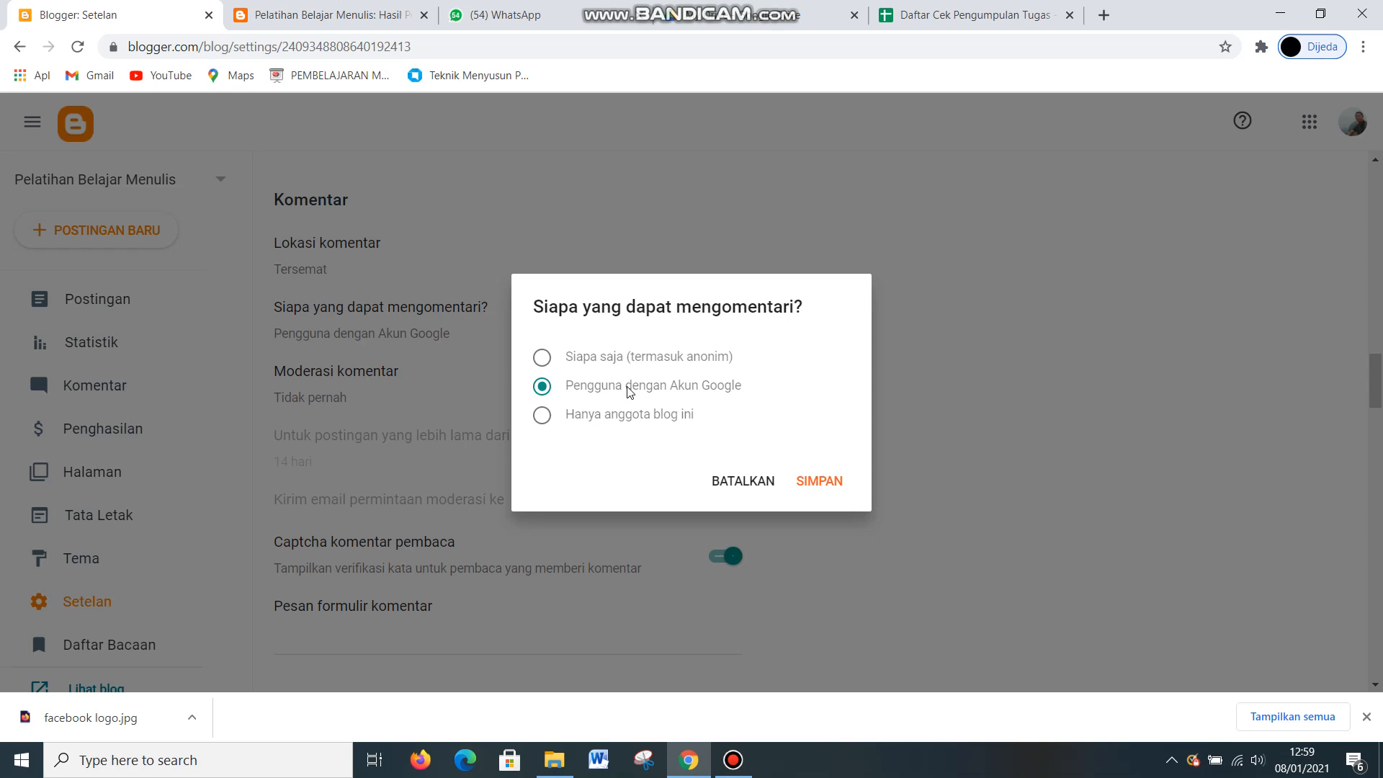
click(543, 357)
click(828, 484)
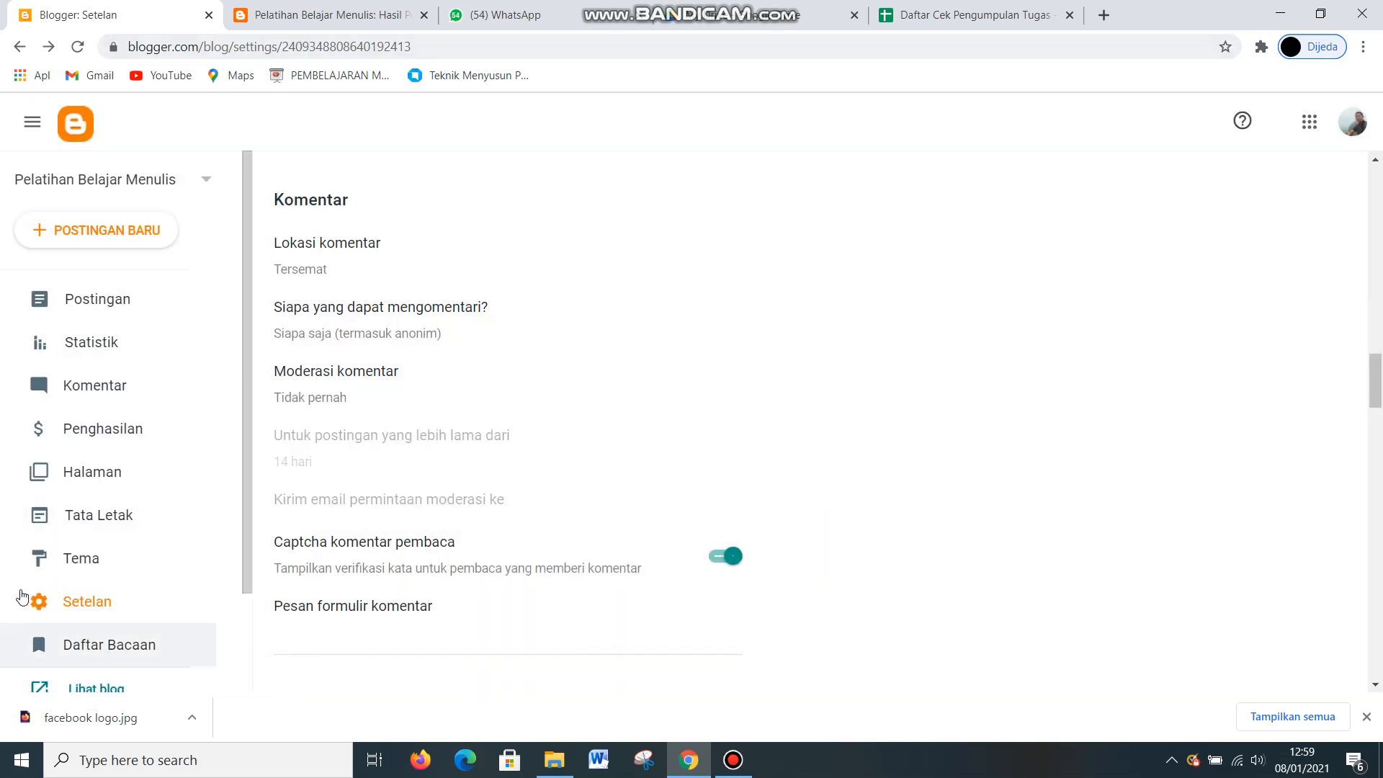
View the live blog and open the comment form of the Senin, Januari 4 post with the resume submission table.
click(94, 689)
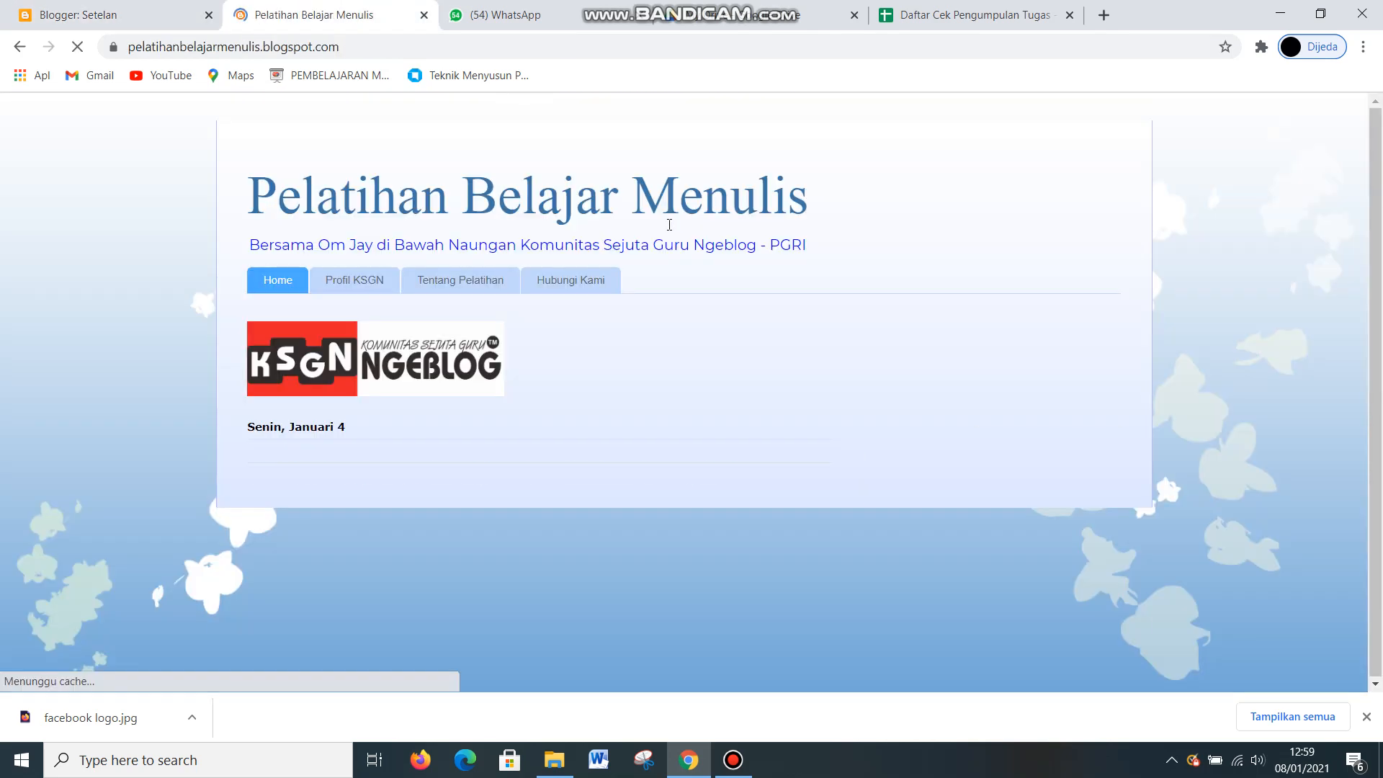
scroll(612, 441, down, 6)
scroll(611, 441, down, 5)
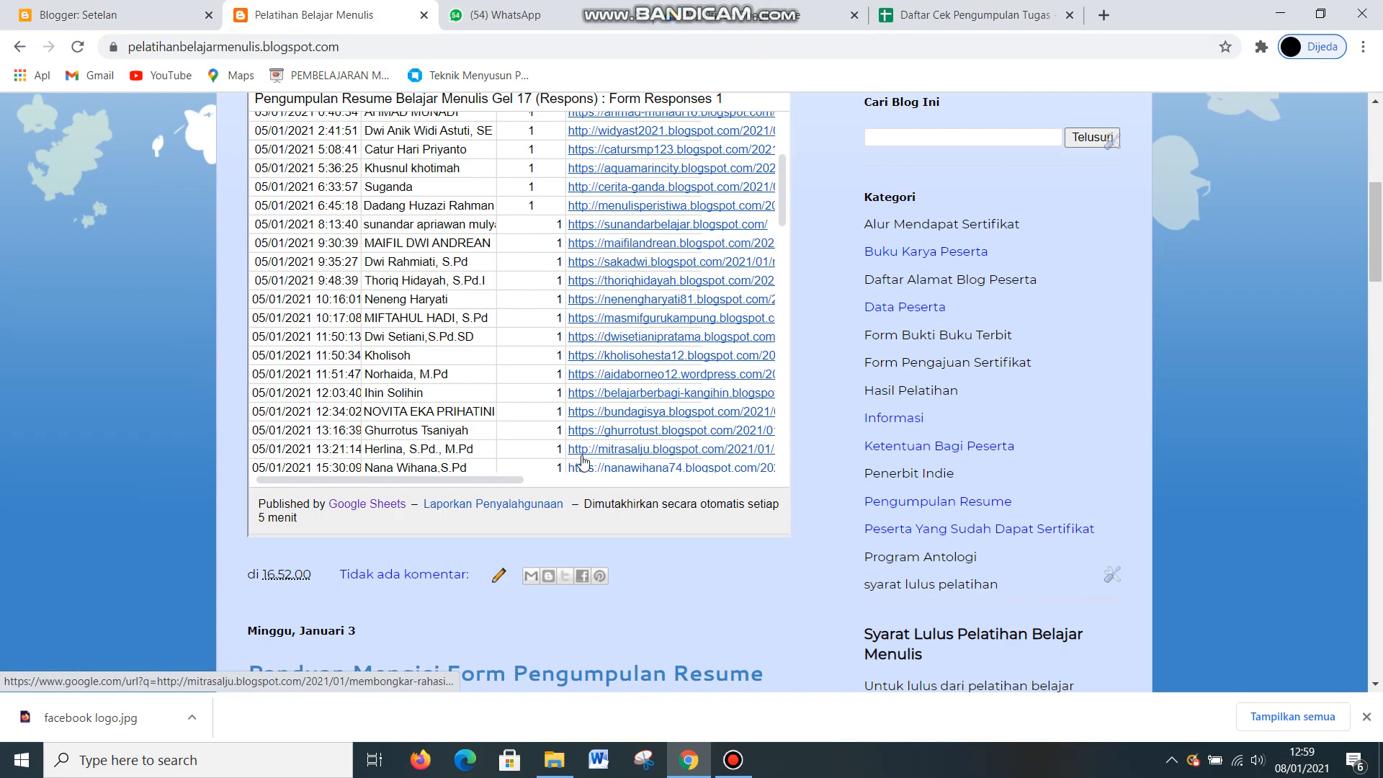
click(433, 401)
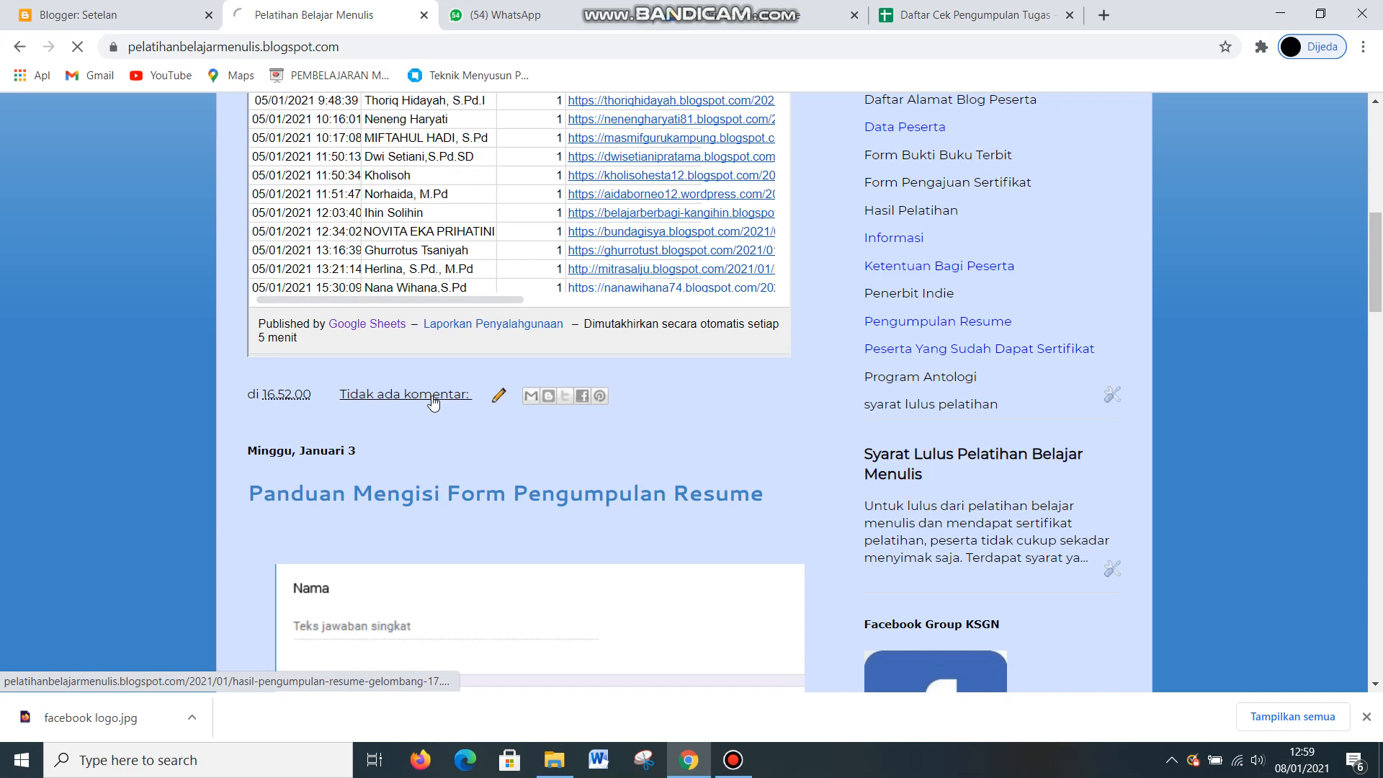
scroll(517, 419, up, 1)
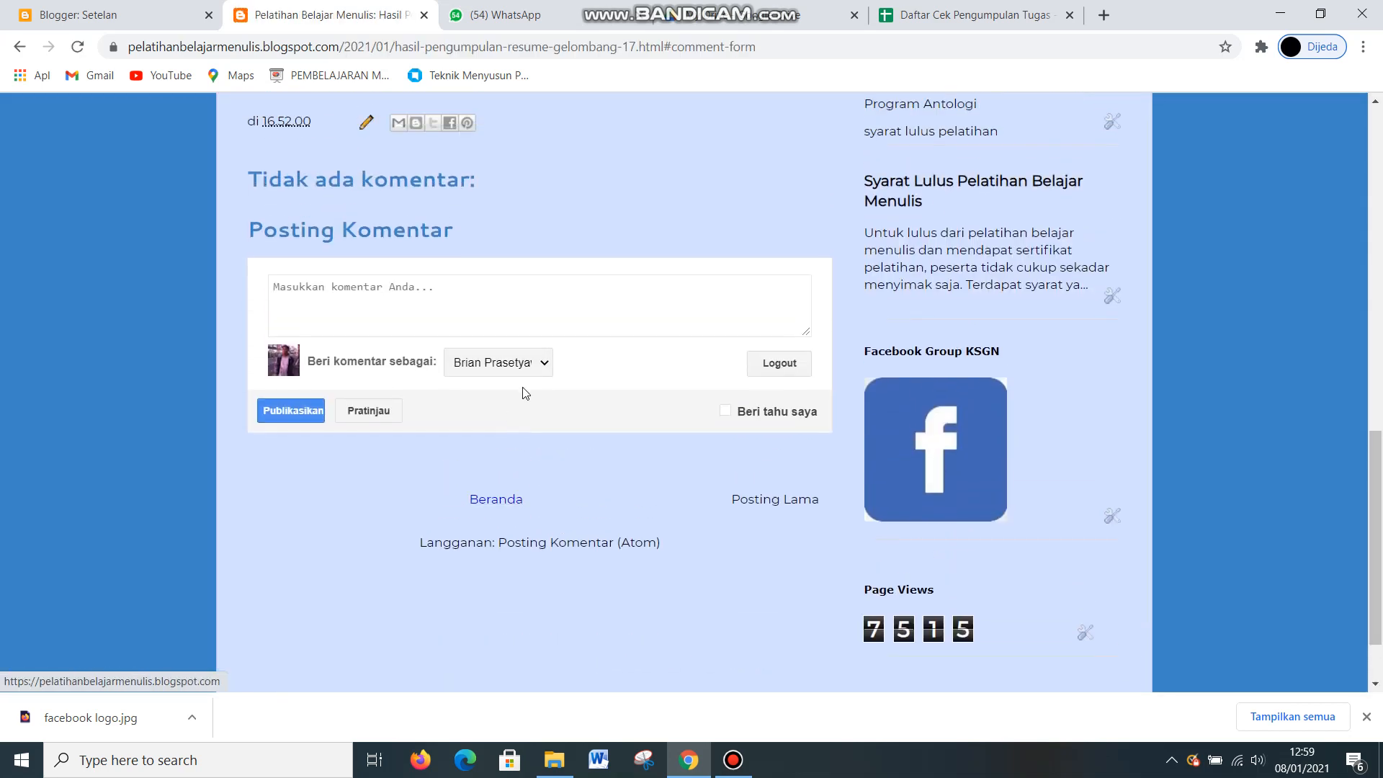
Examine the comment form's identity choices and the Name/URL profile fields, closing the profile form without filling it in.
click(522, 371)
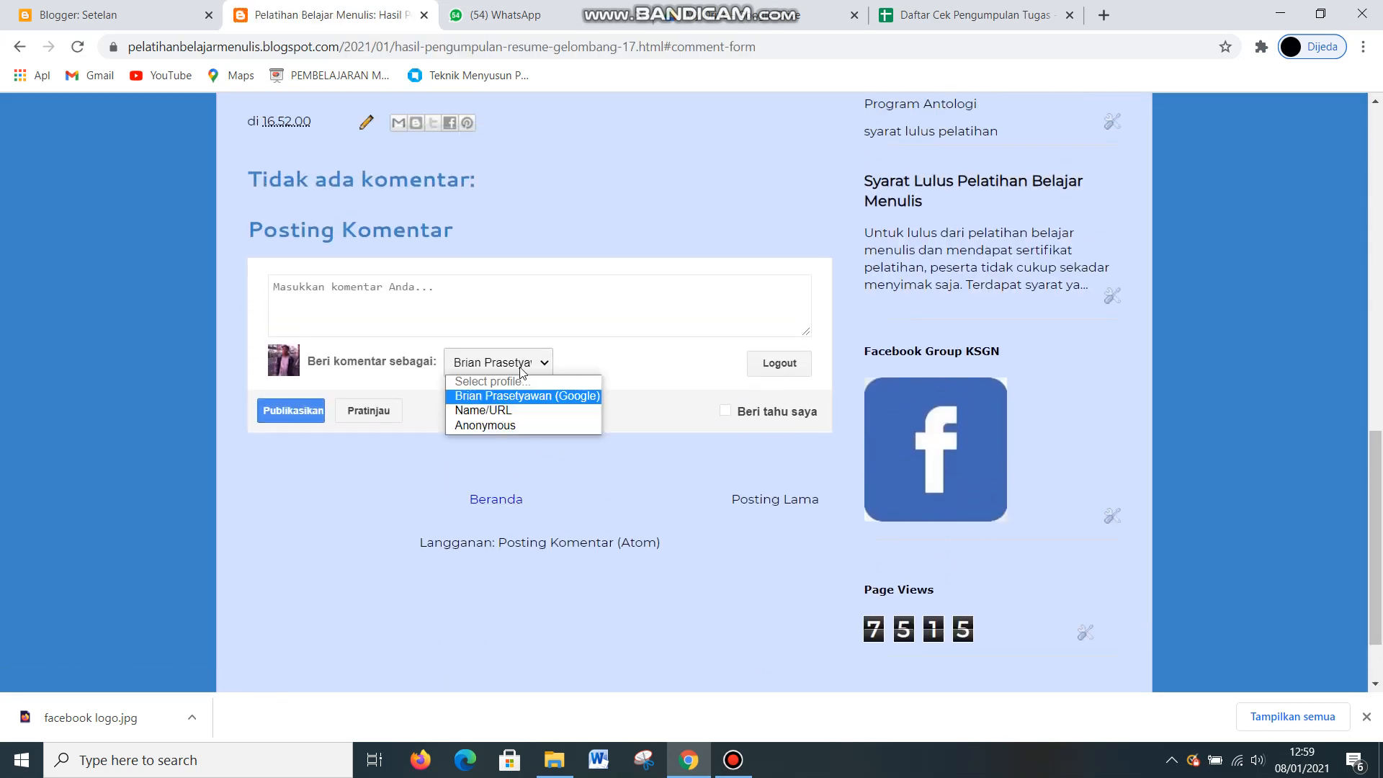
click(500, 416)
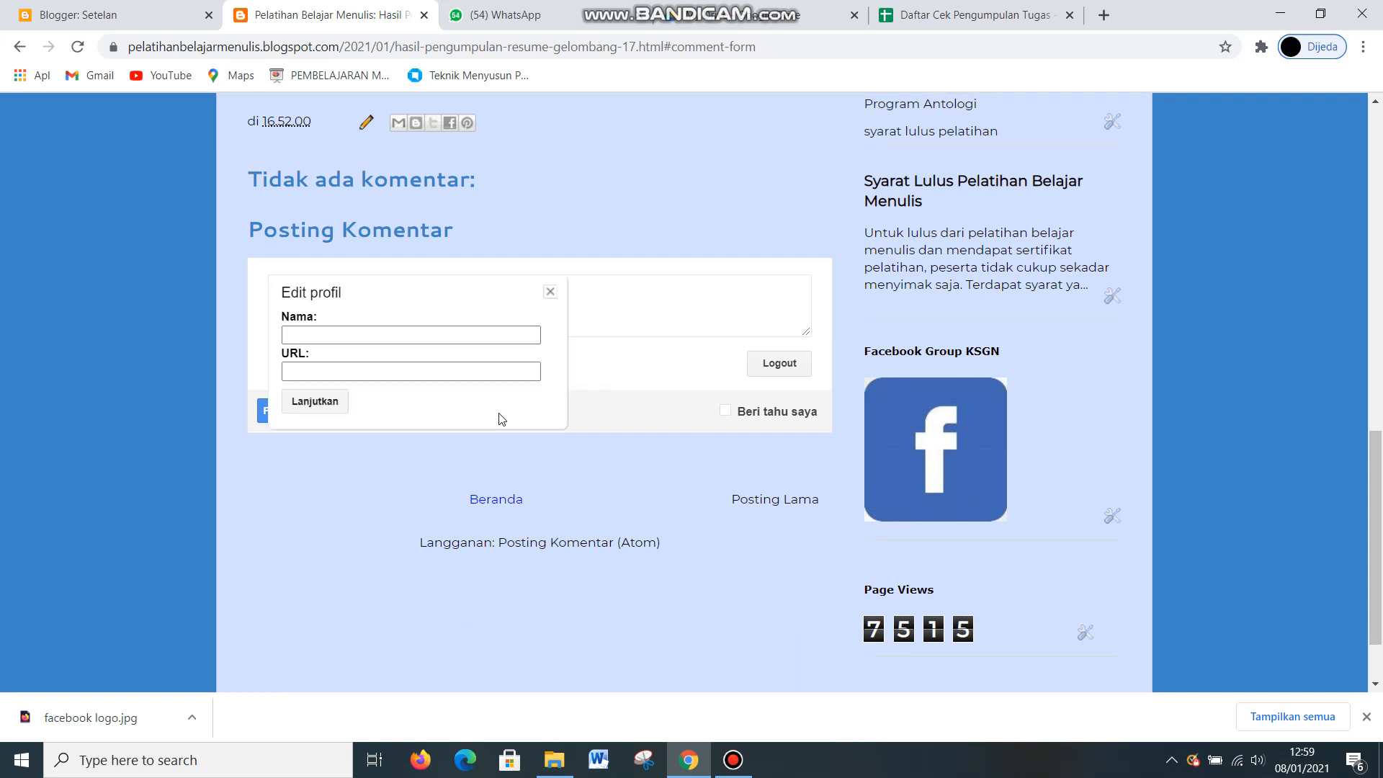
click(373, 337)
click(369, 374)
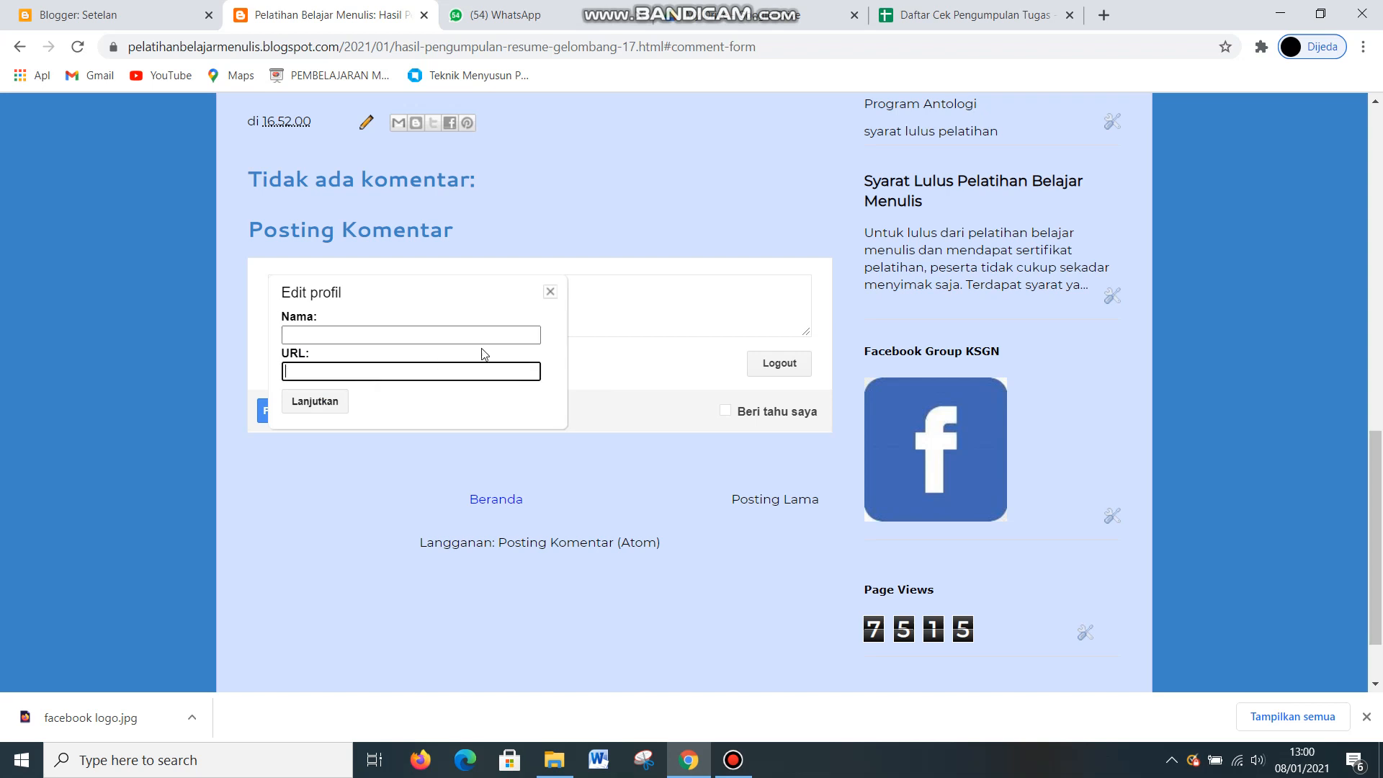
click(550, 291)
click(500, 364)
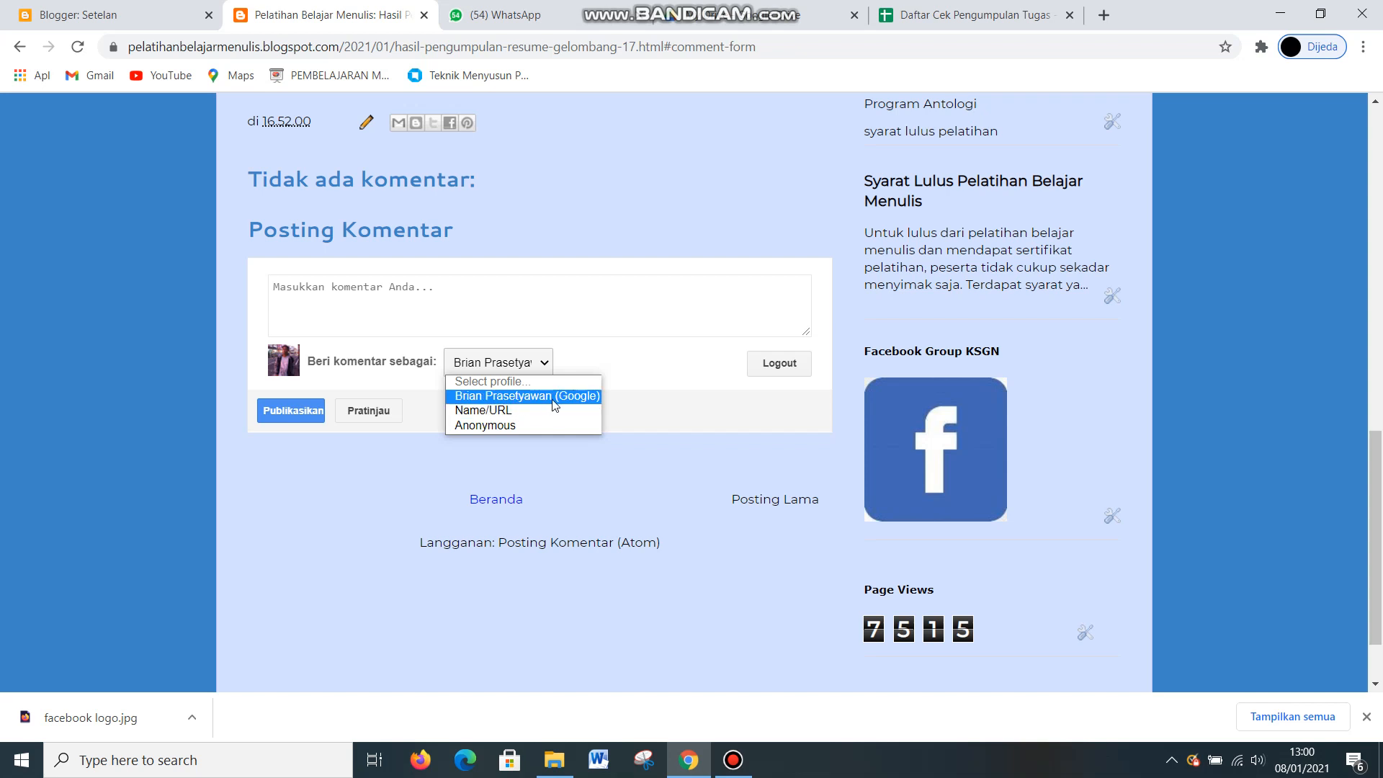
click(499, 416)
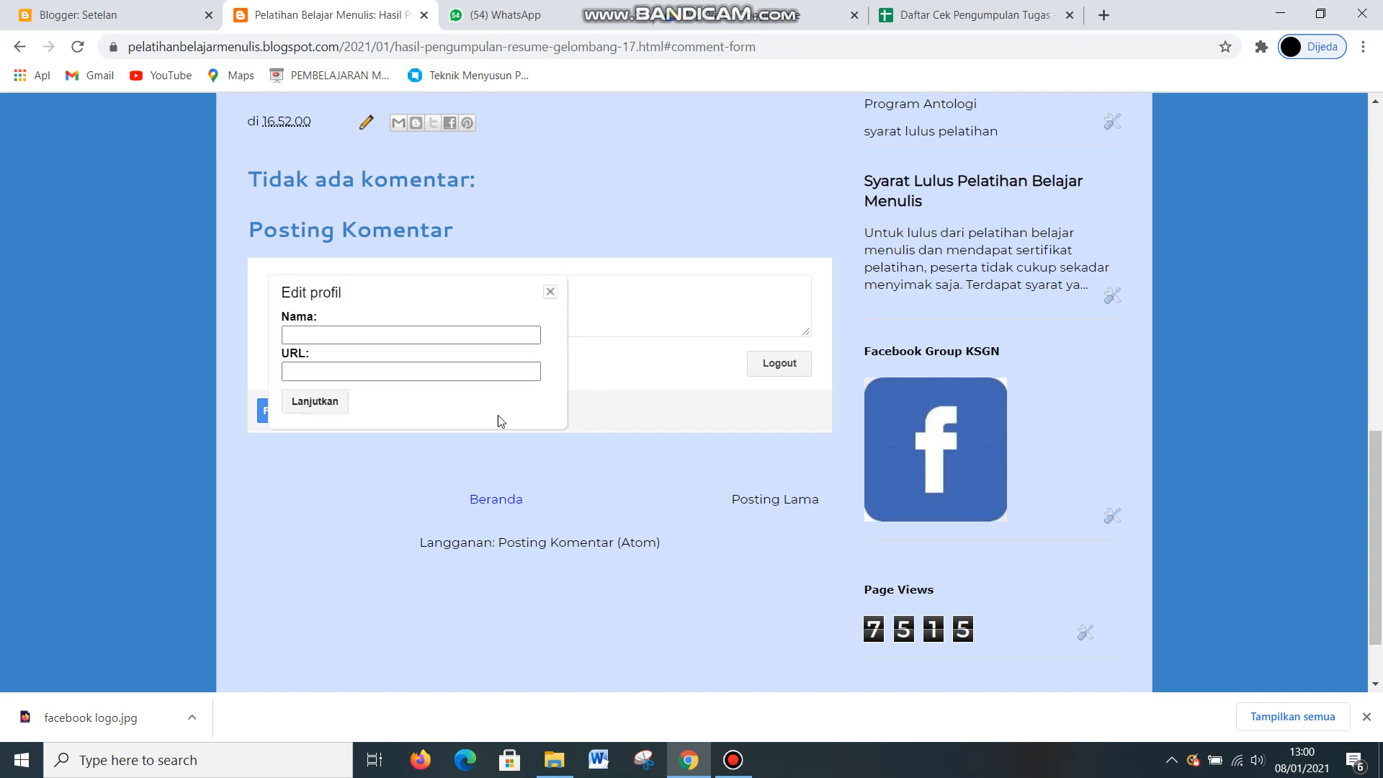
click(401, 337)
click(405, 370)
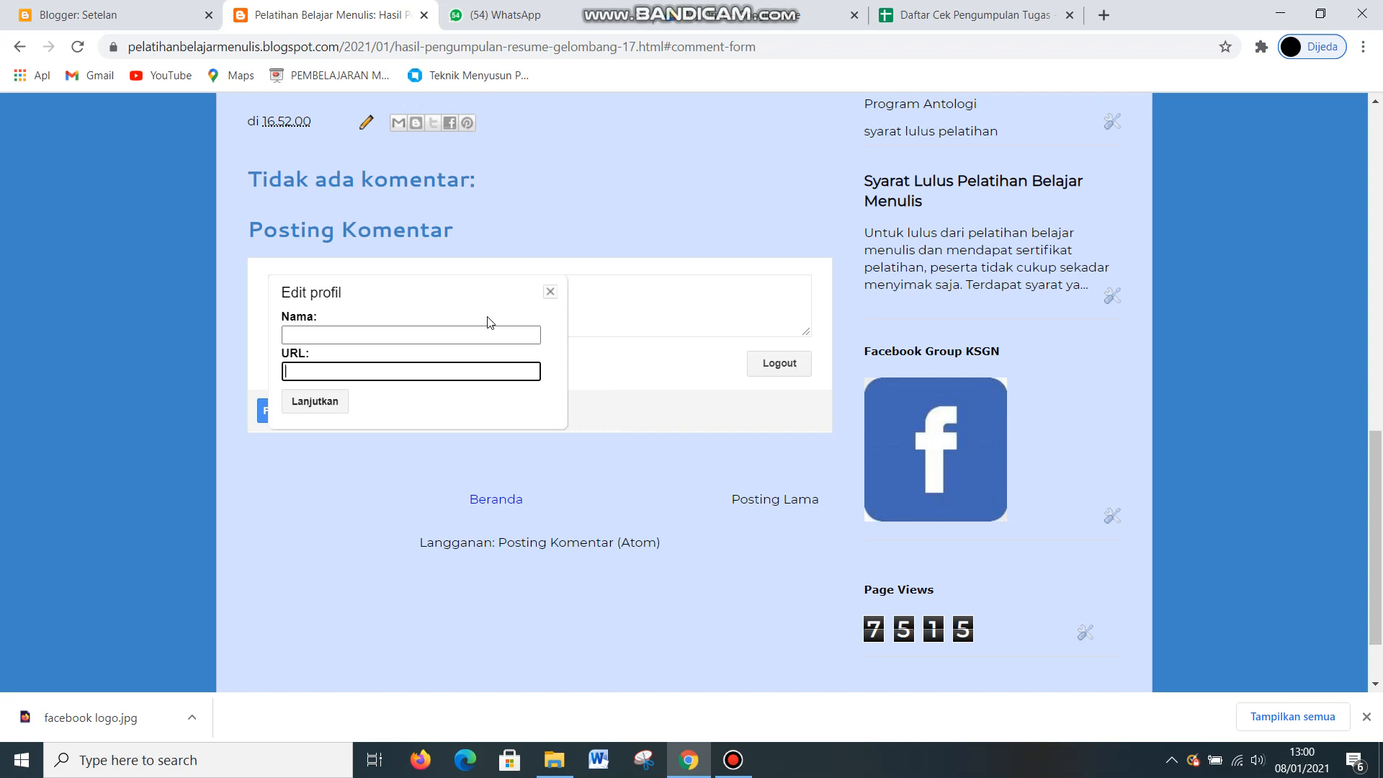
click(550, 292)
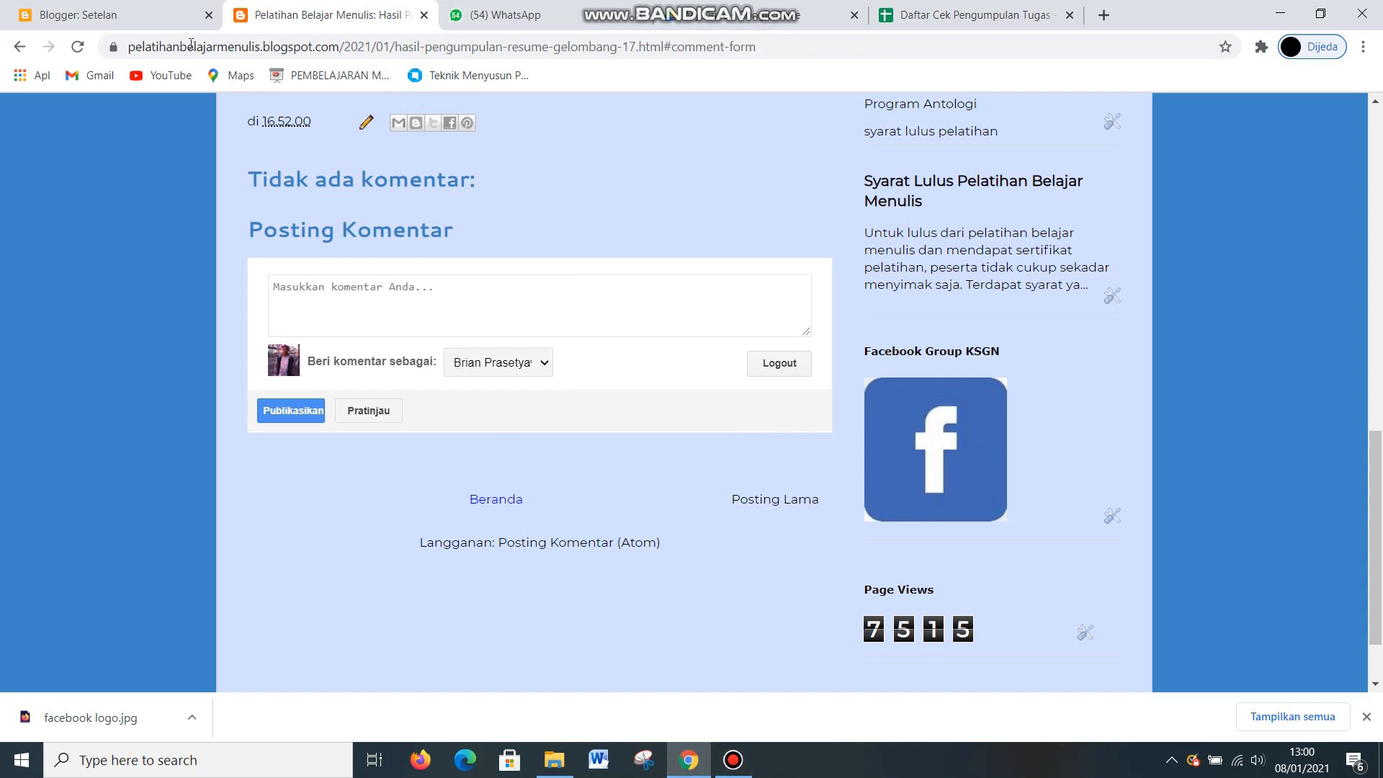
Return to the blog settings, try the different commenter options, and save "Pengguna dengan Akun Google" as who can comment.
click(157, 10)
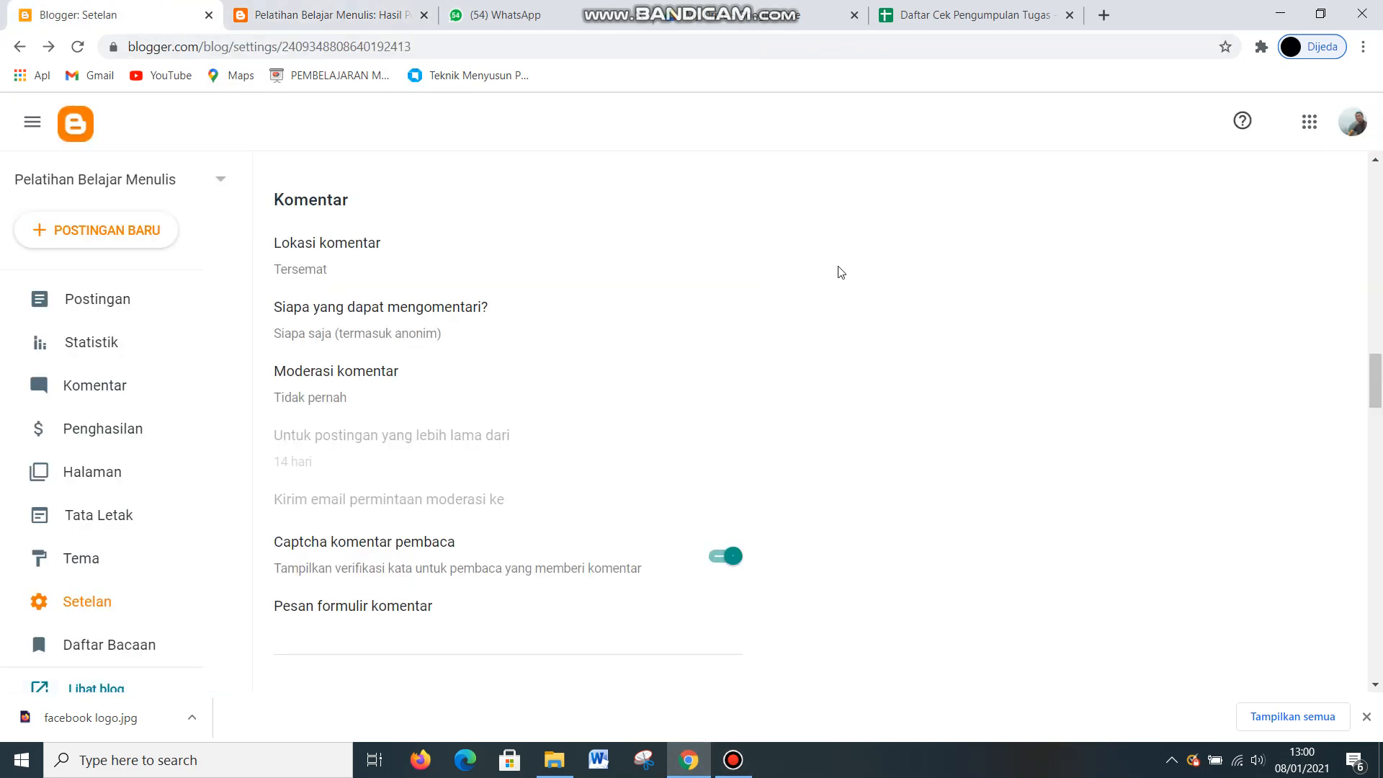
click(367, 324)
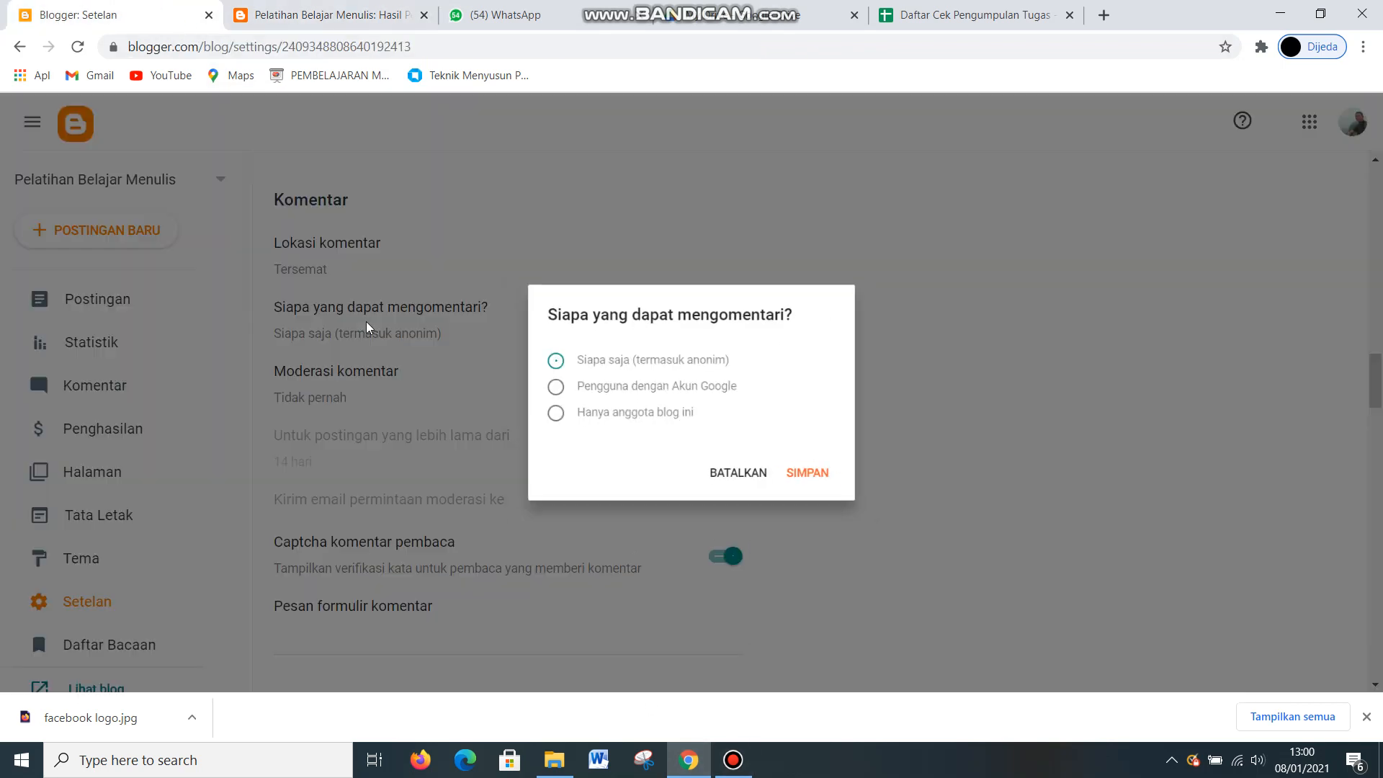
click(546, 386)
click(549, 418)
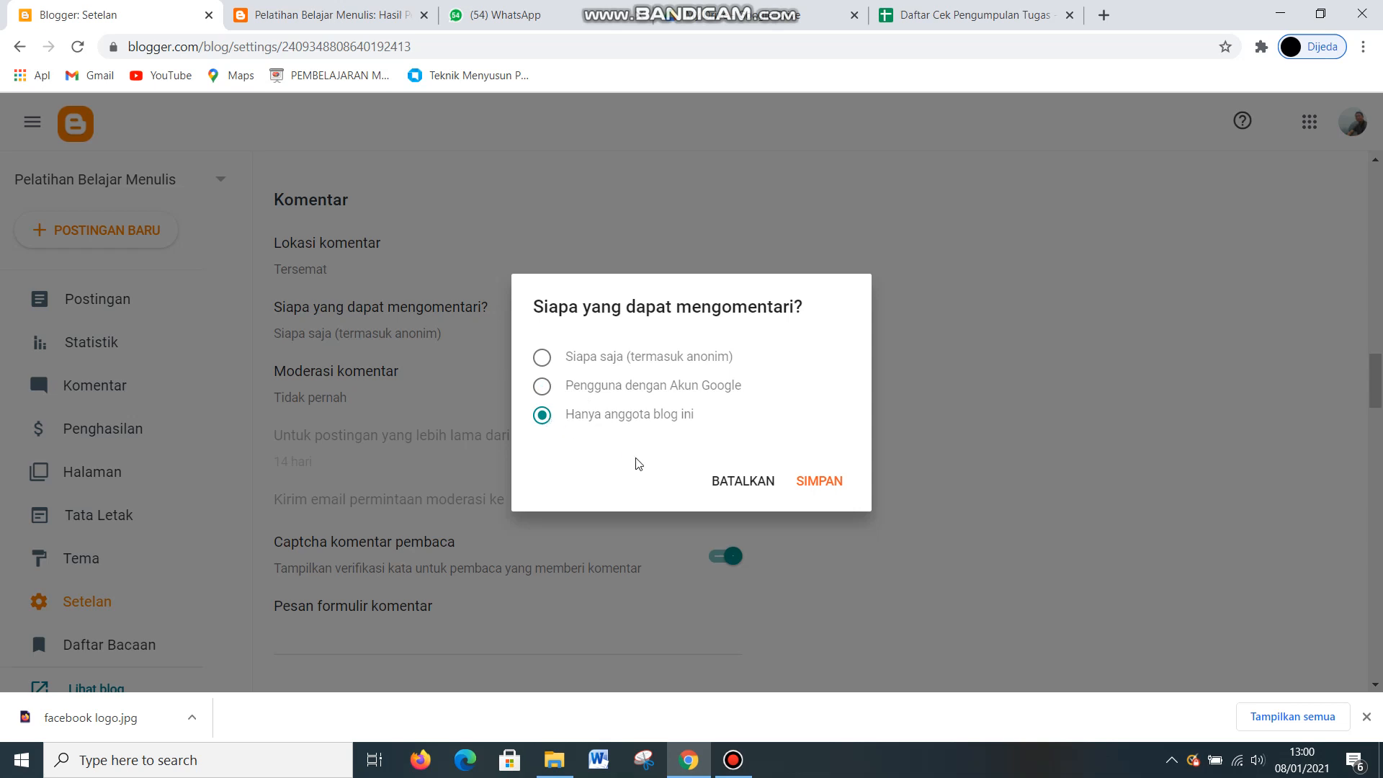
drag(569, 415, 718, 408)
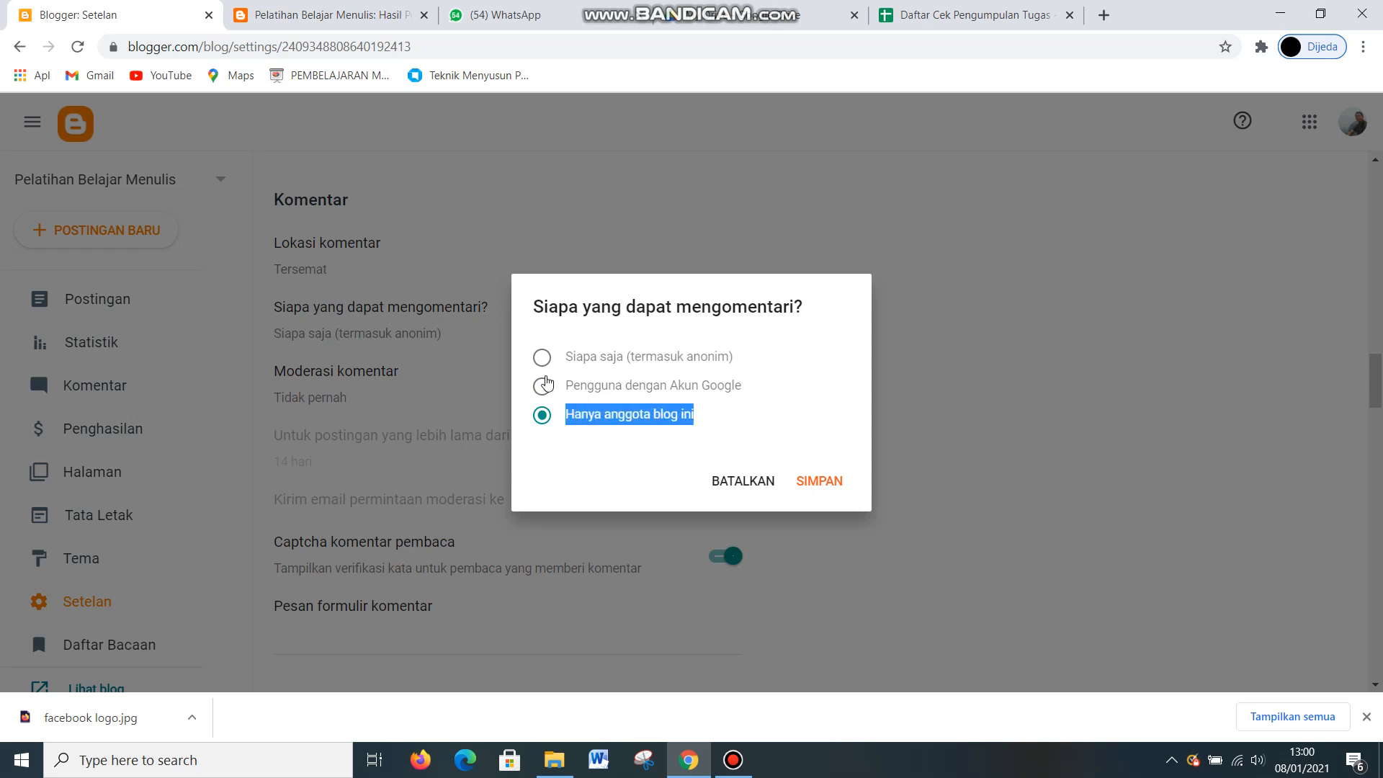
click(591, 357)
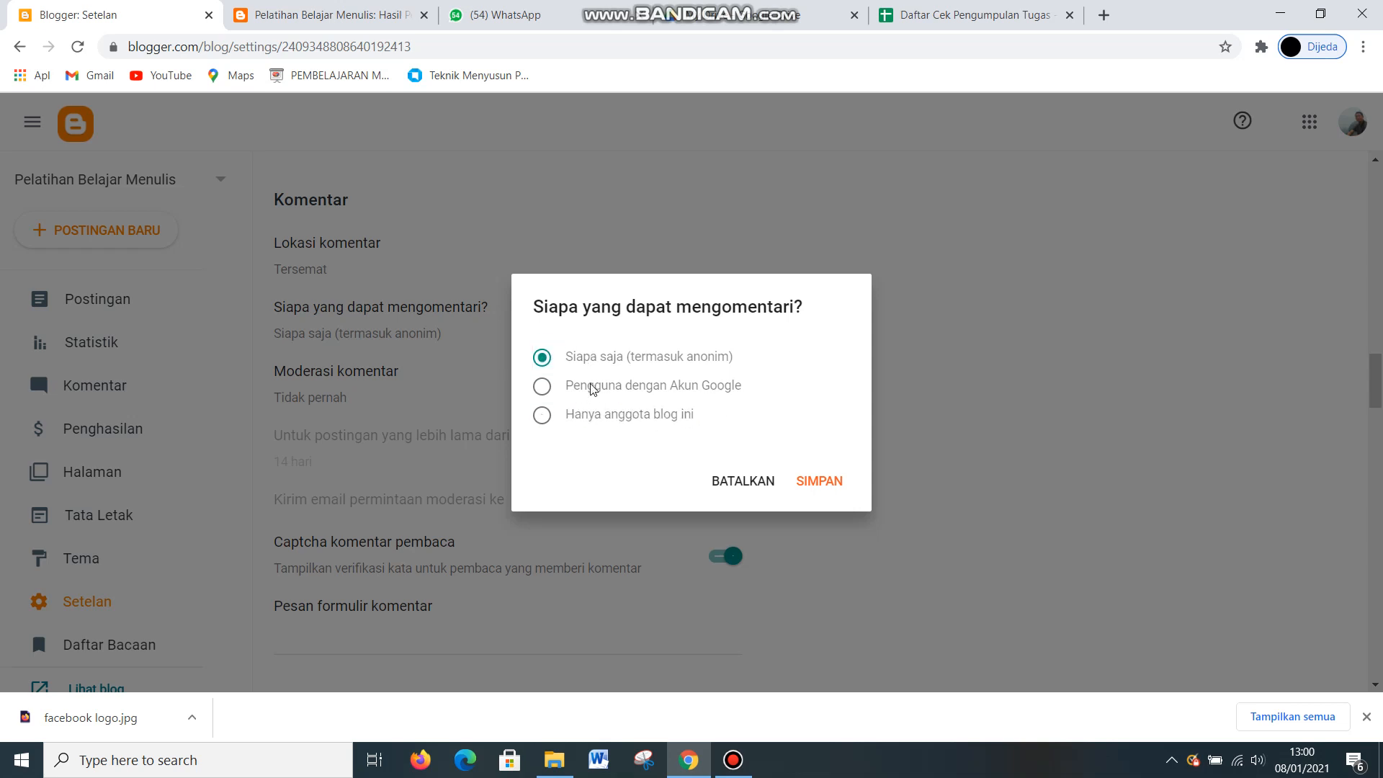
click(590, 389)
click(543, 360)
click(542, 385)
click(573, 359)
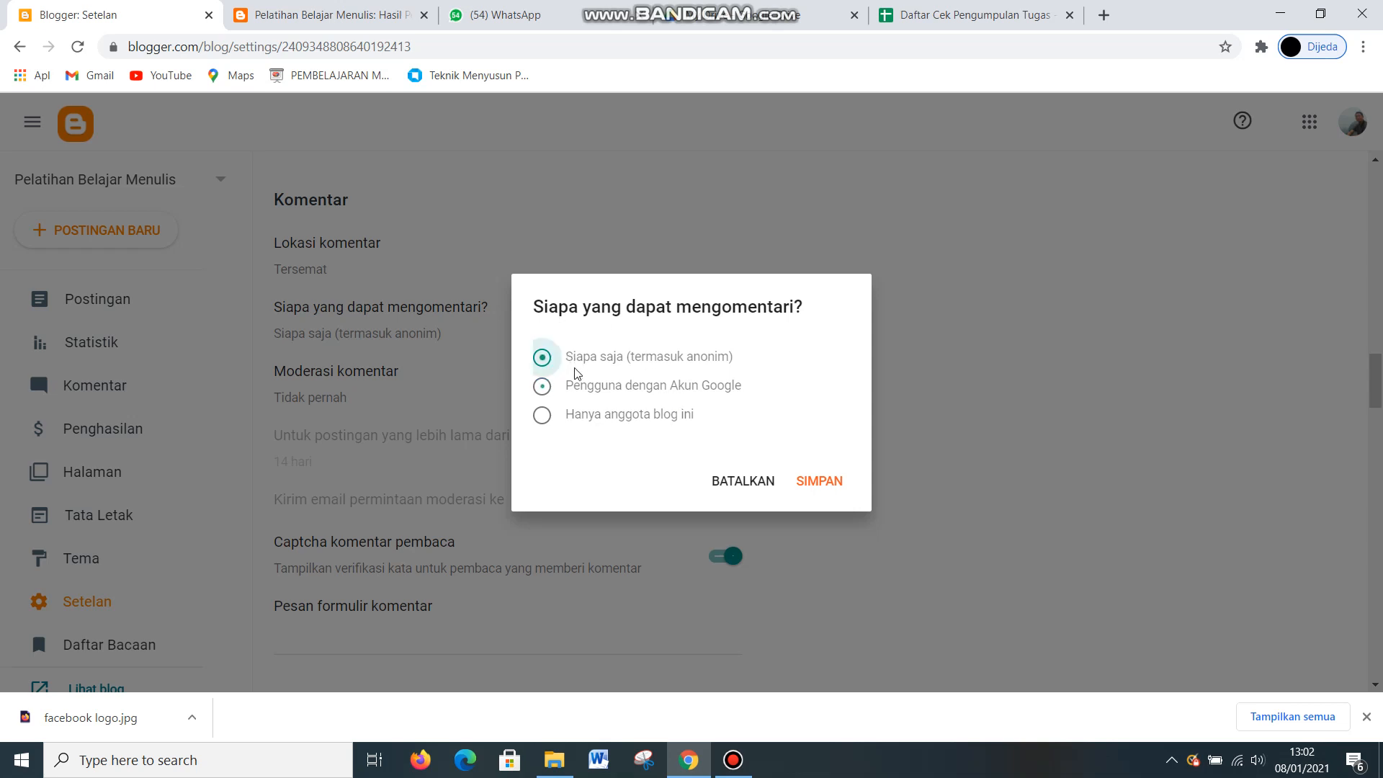
click(540, 389)
click(818, 483)
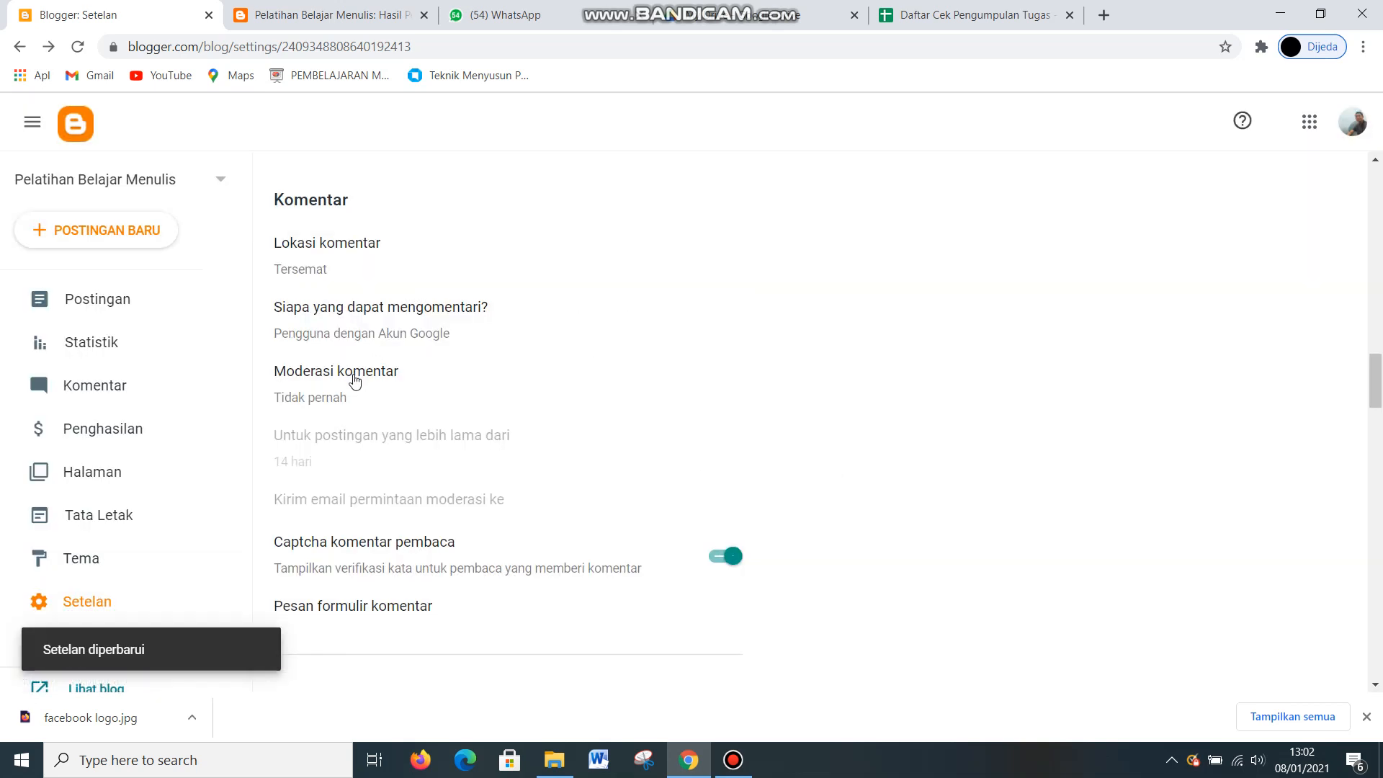
Try the comment moderation options Selalu and Kadang-kadang, then save comment moderation as "Tidak pernah".
click(355, 379)
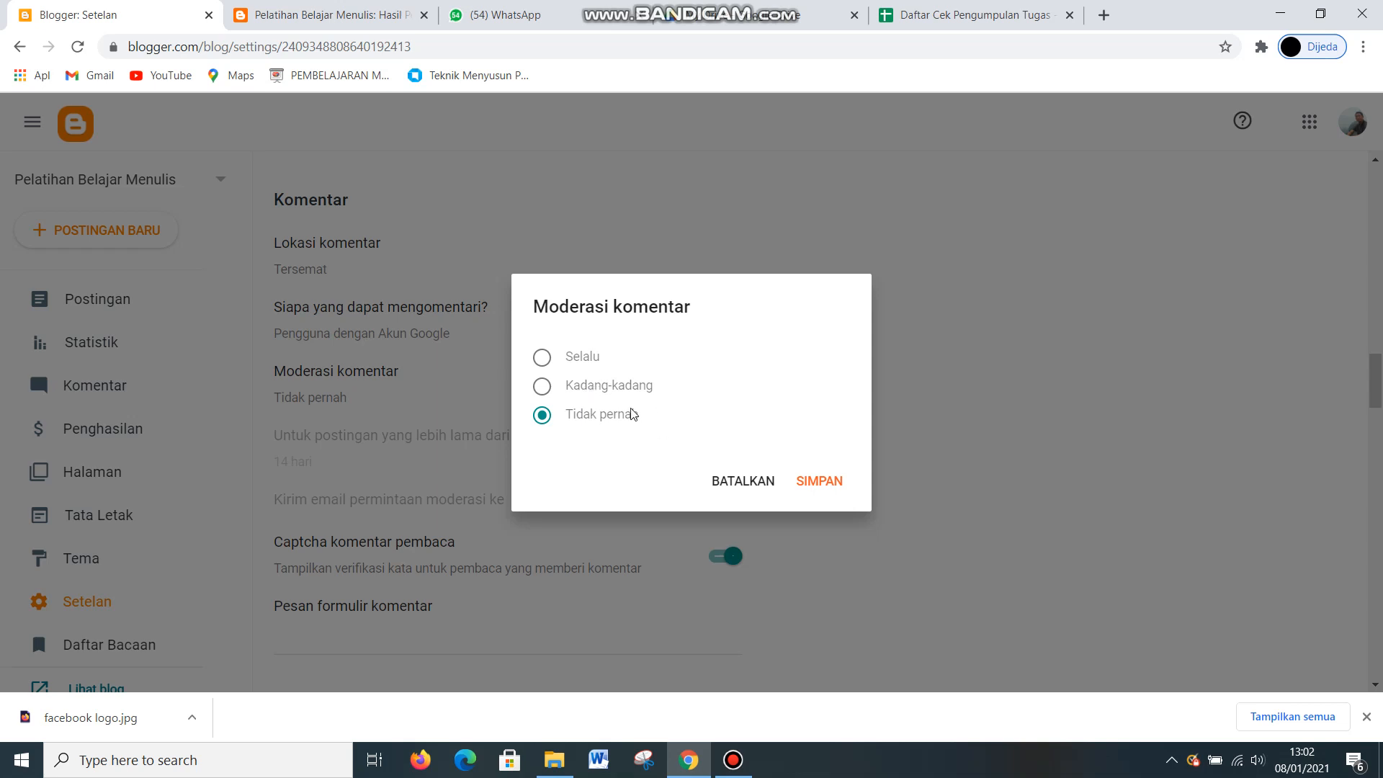
click(546, 362)
click(542, 387)
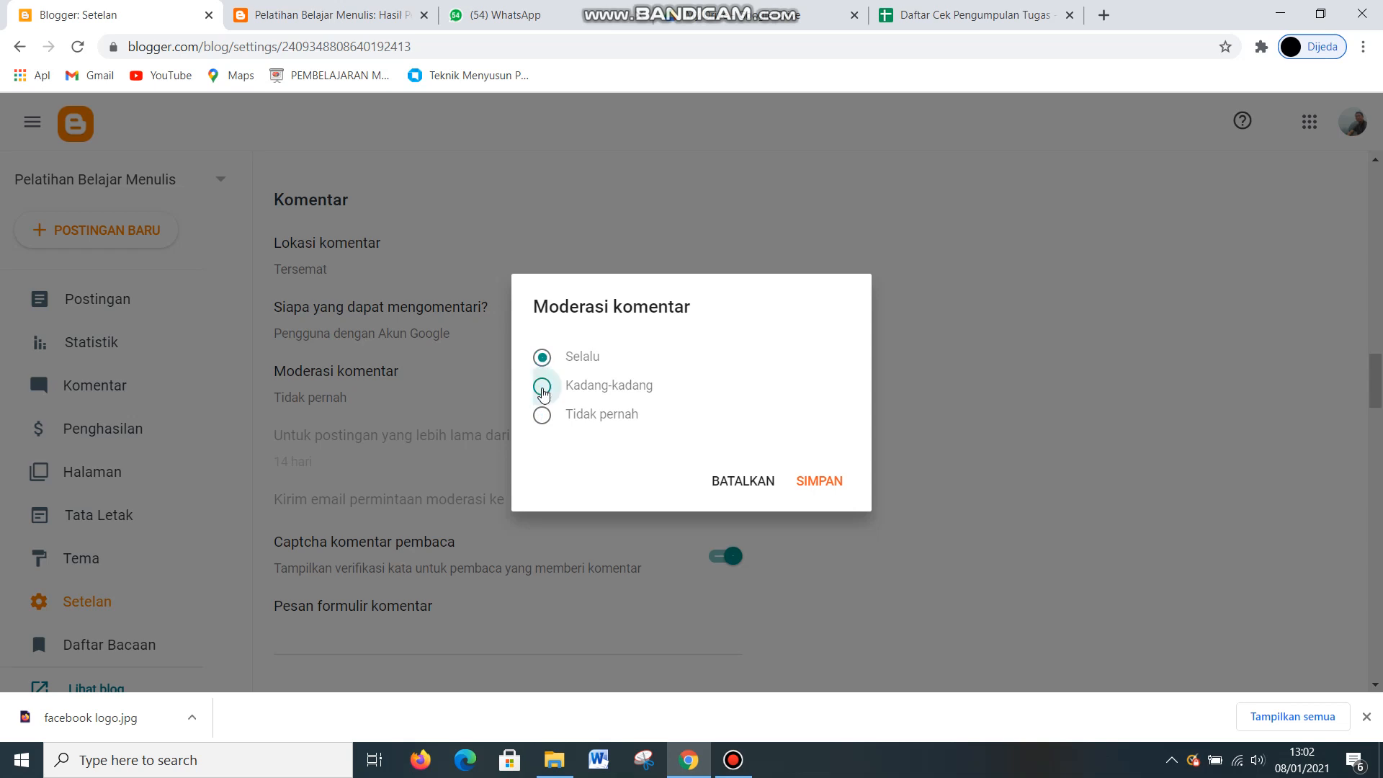
click(543, 365)
click(542, 415)
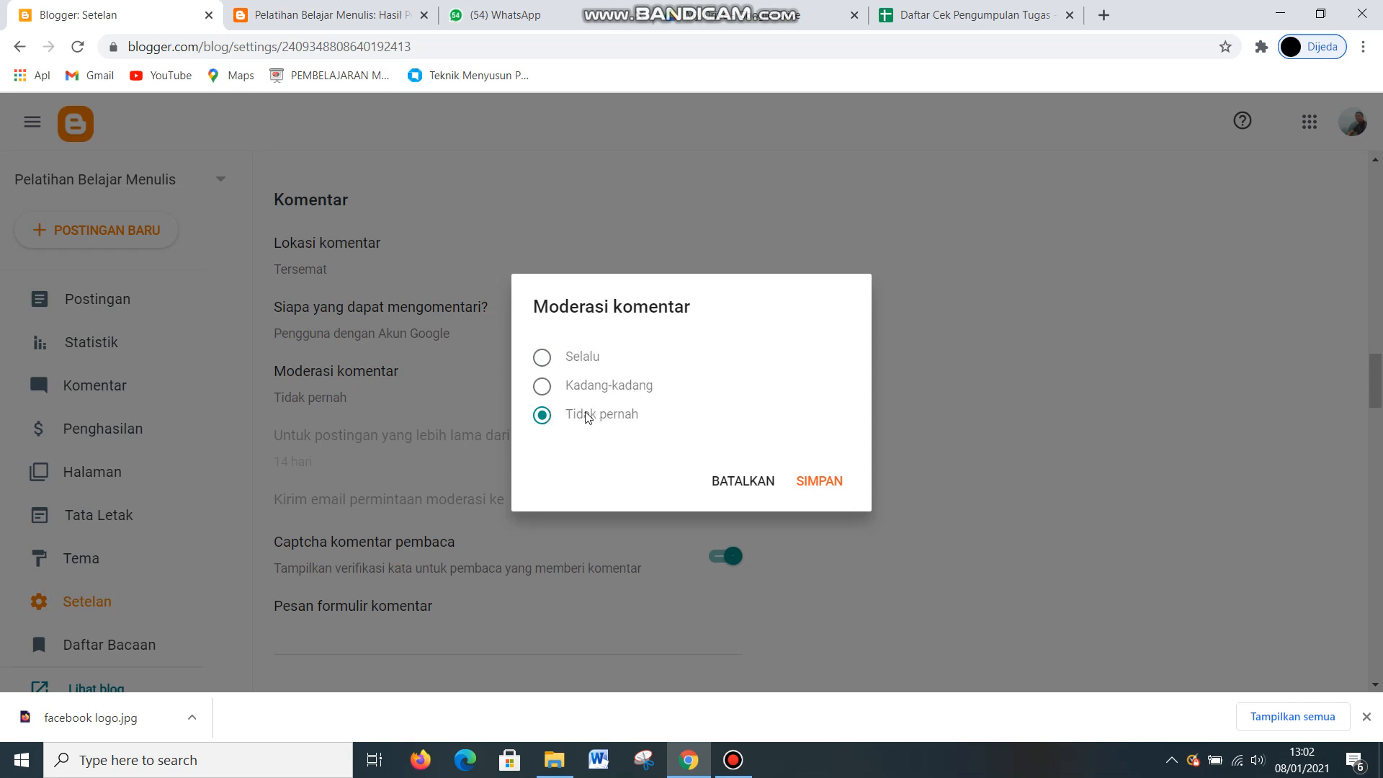
click(824, 486)
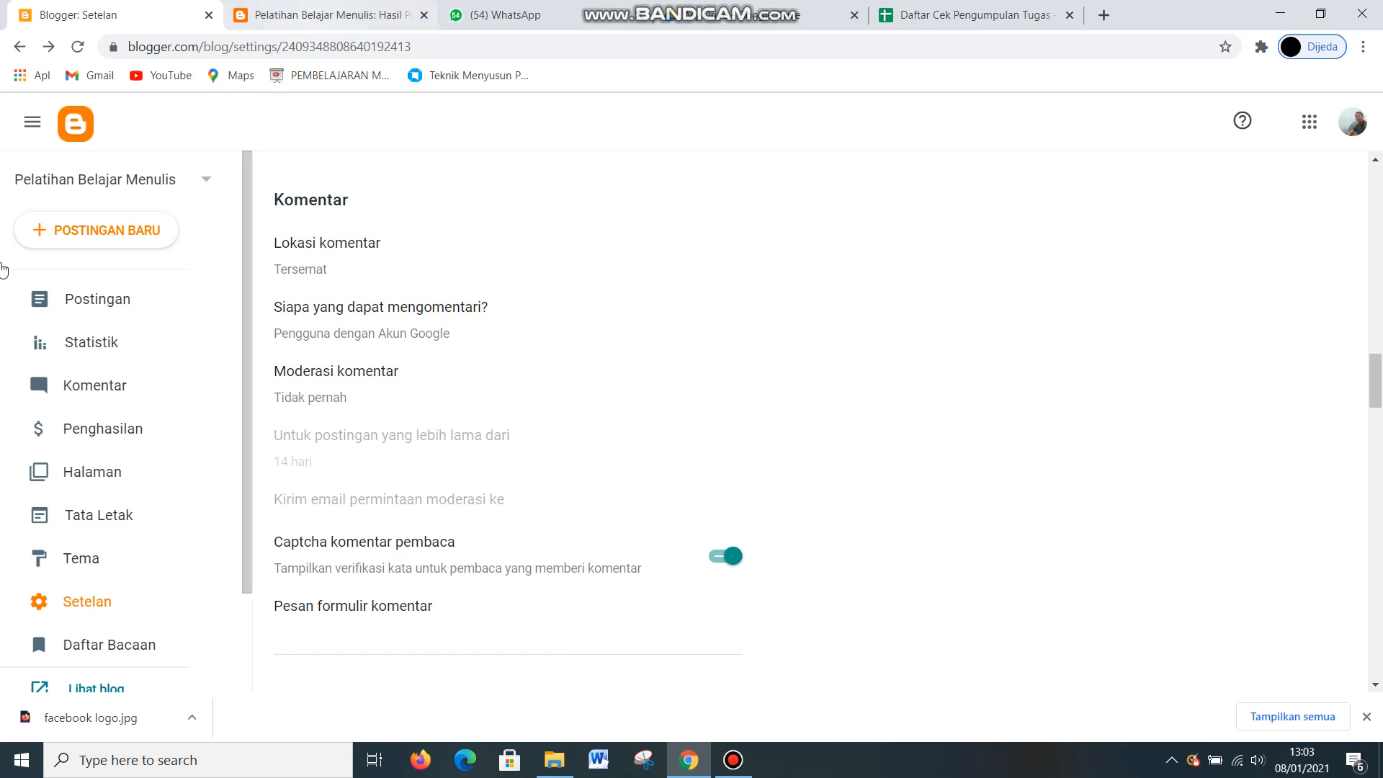
Open the blog's comment list, view the profile of the "Tidak diketahui" commenter from 4 Jan 2021, and return to the list.
click(113, 363)
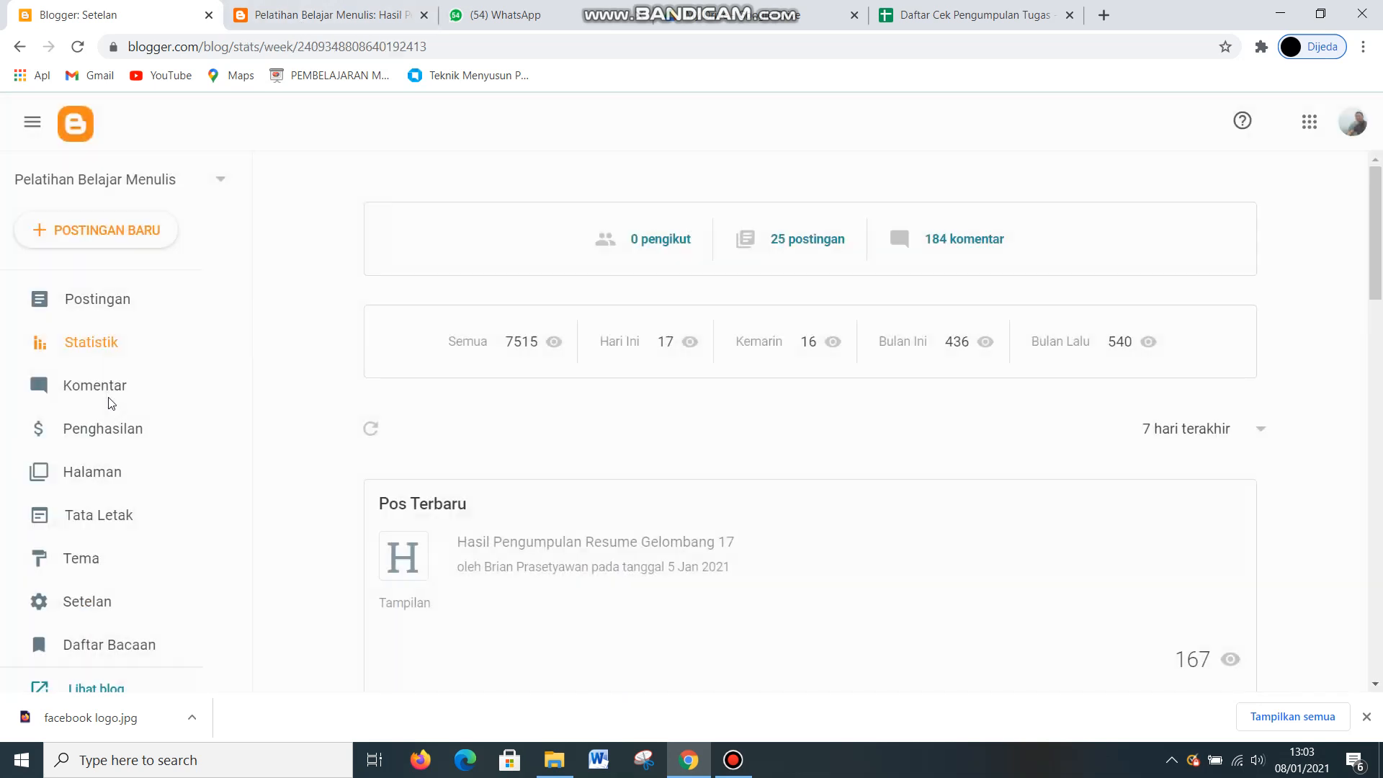
click(173, 400)
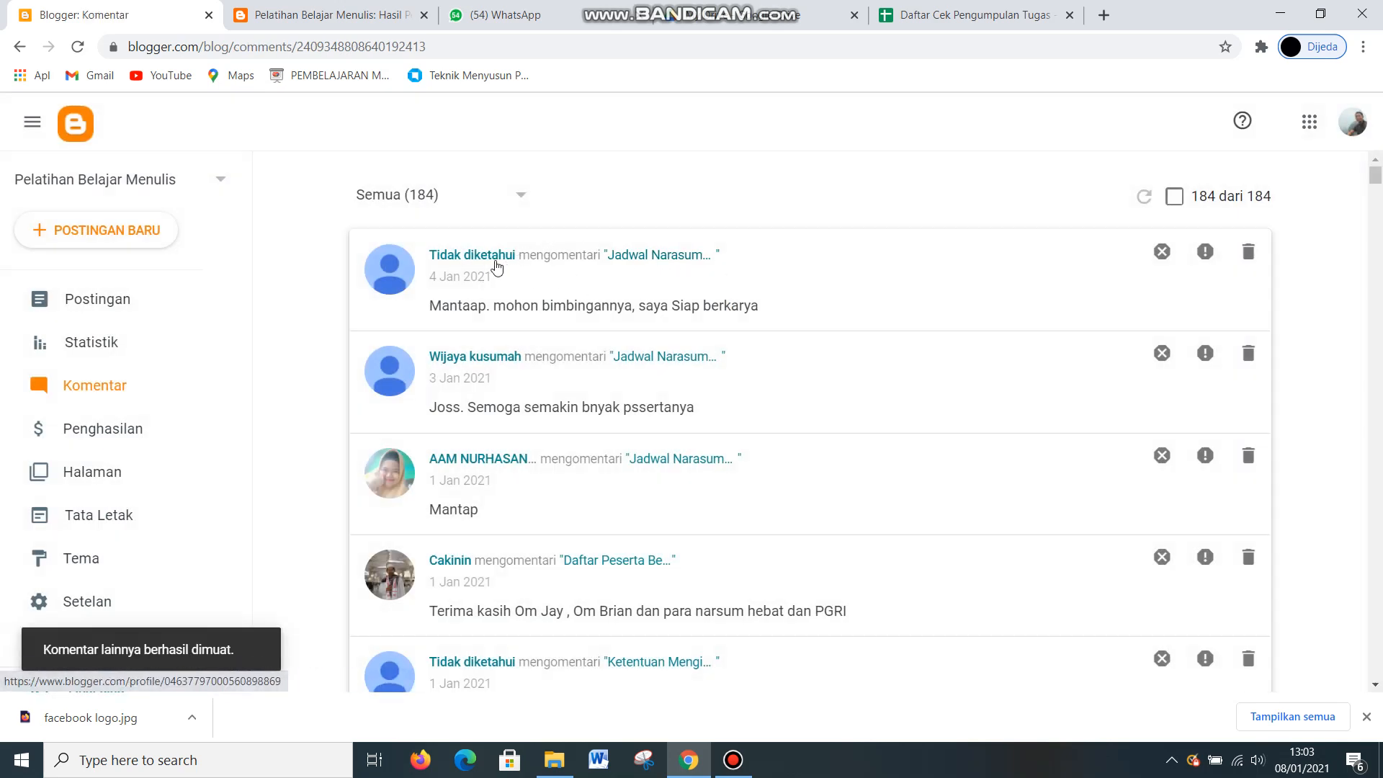
click(495, 256)
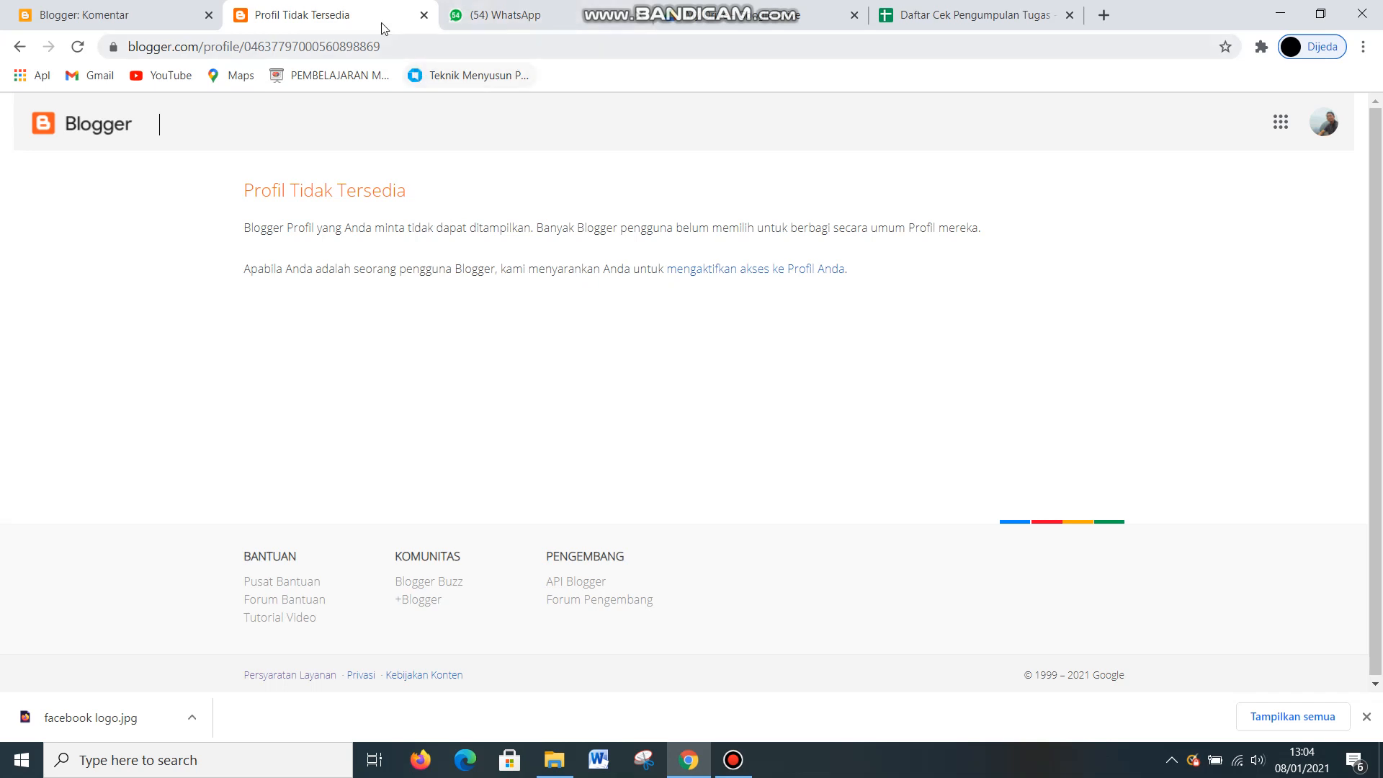
click(164, 9)
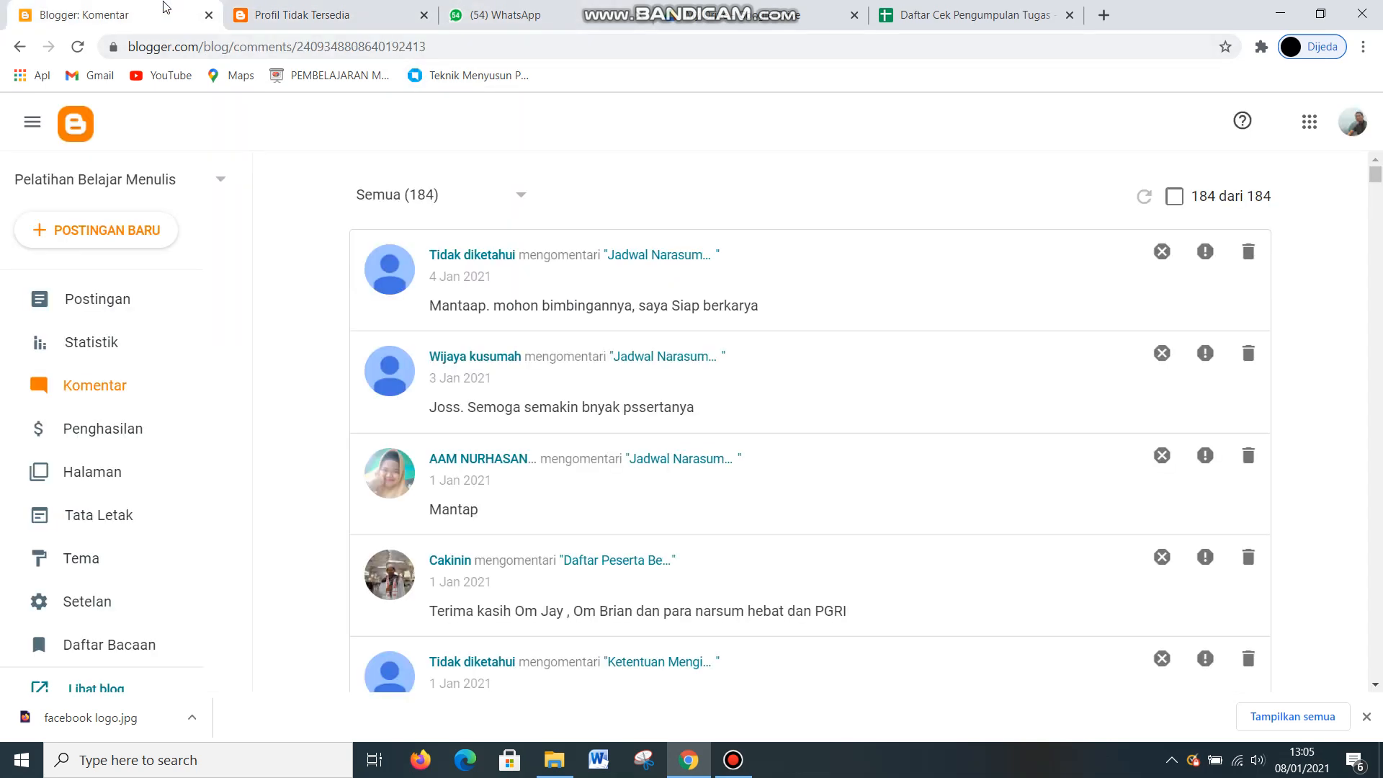
View the profile of the commenter who wrote "Mantap" on 1 Jan 2021, examine its details, and return to the comment list.
click(477, 465)
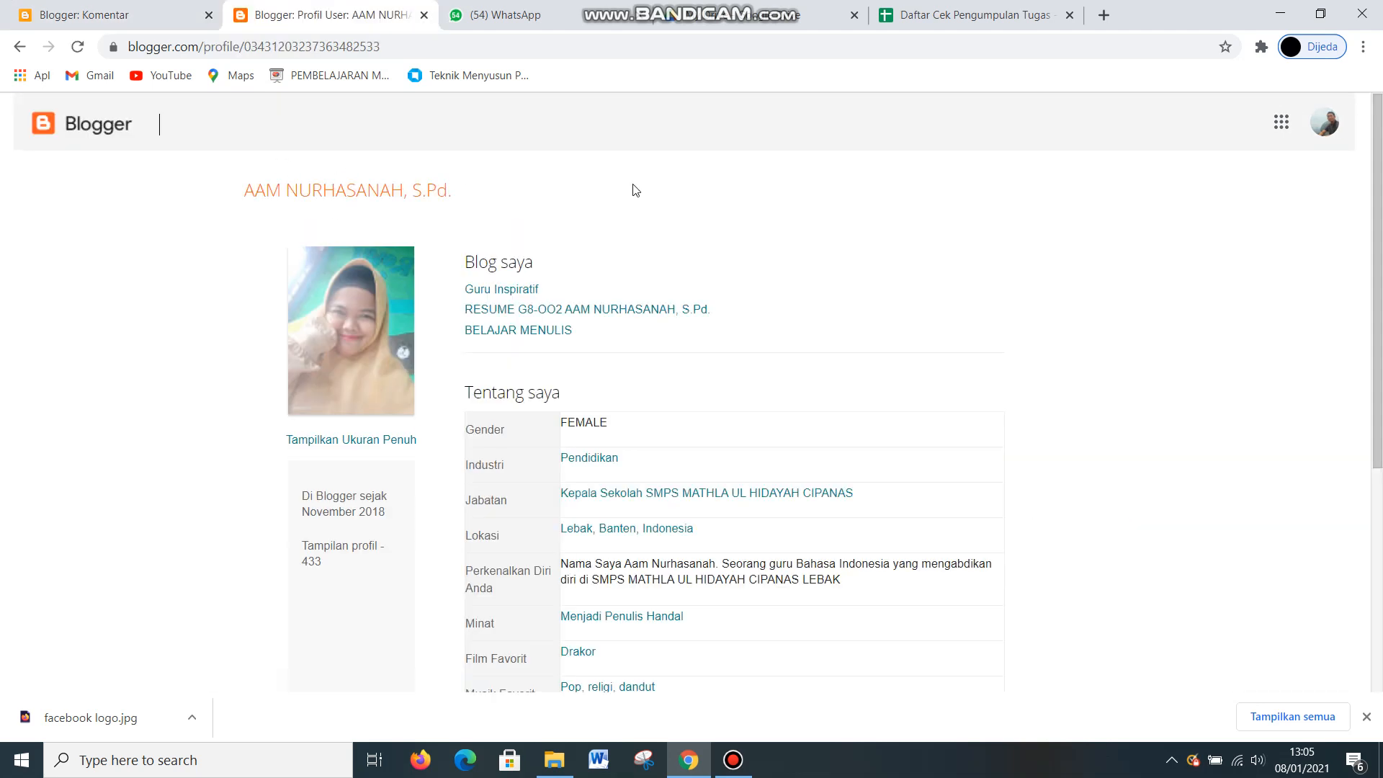
scroll(828, 468, down, 1)
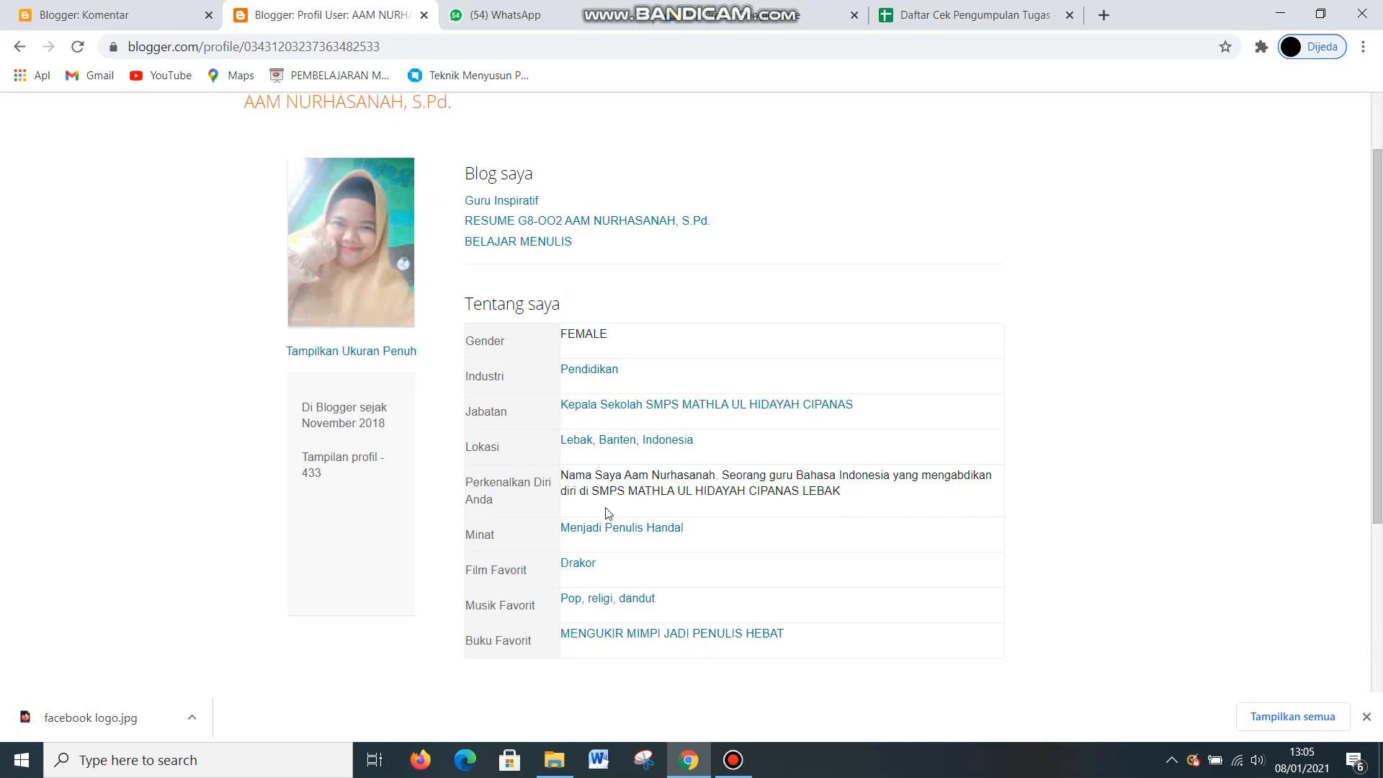
scroll(605, 512, up, 1)
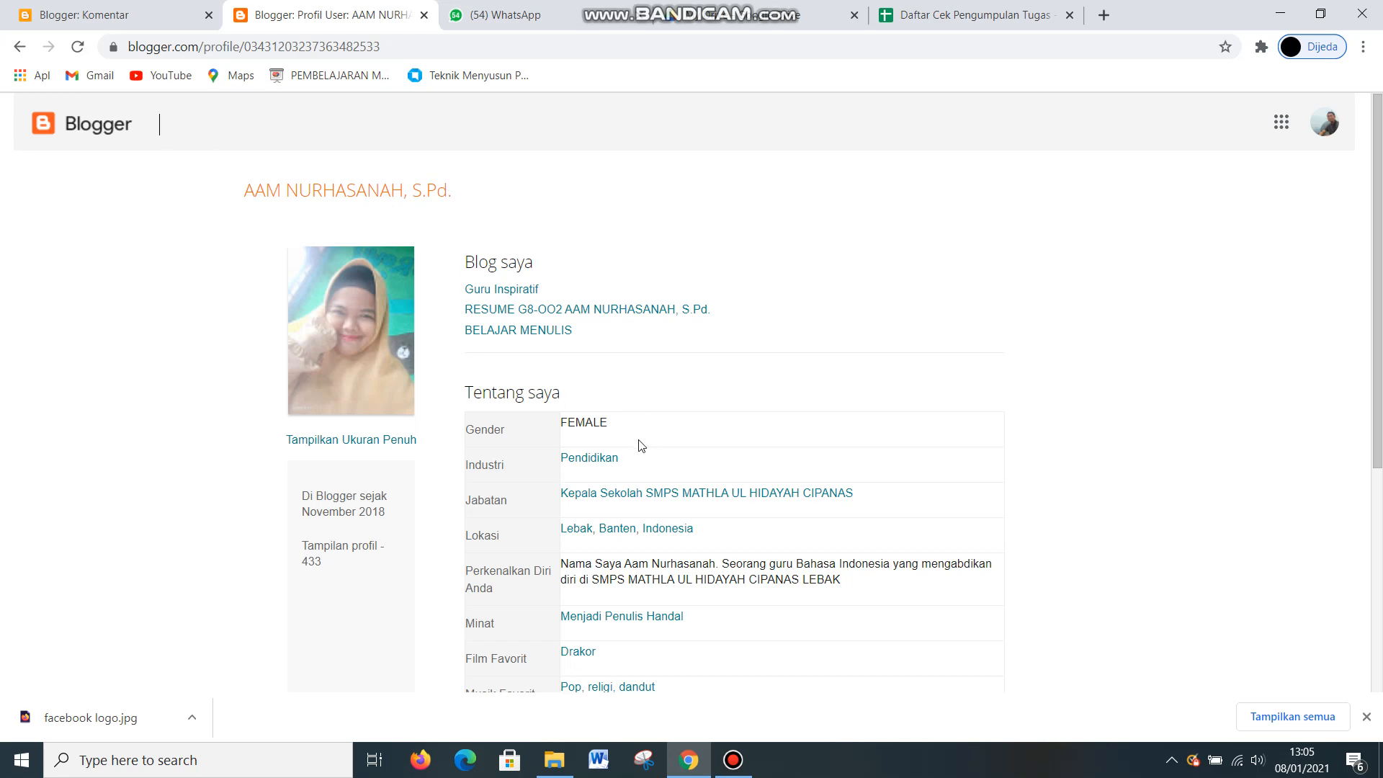
scroll(658, 441, down, 3)
scroll(745, 486, up, 3)
click(177, 7)
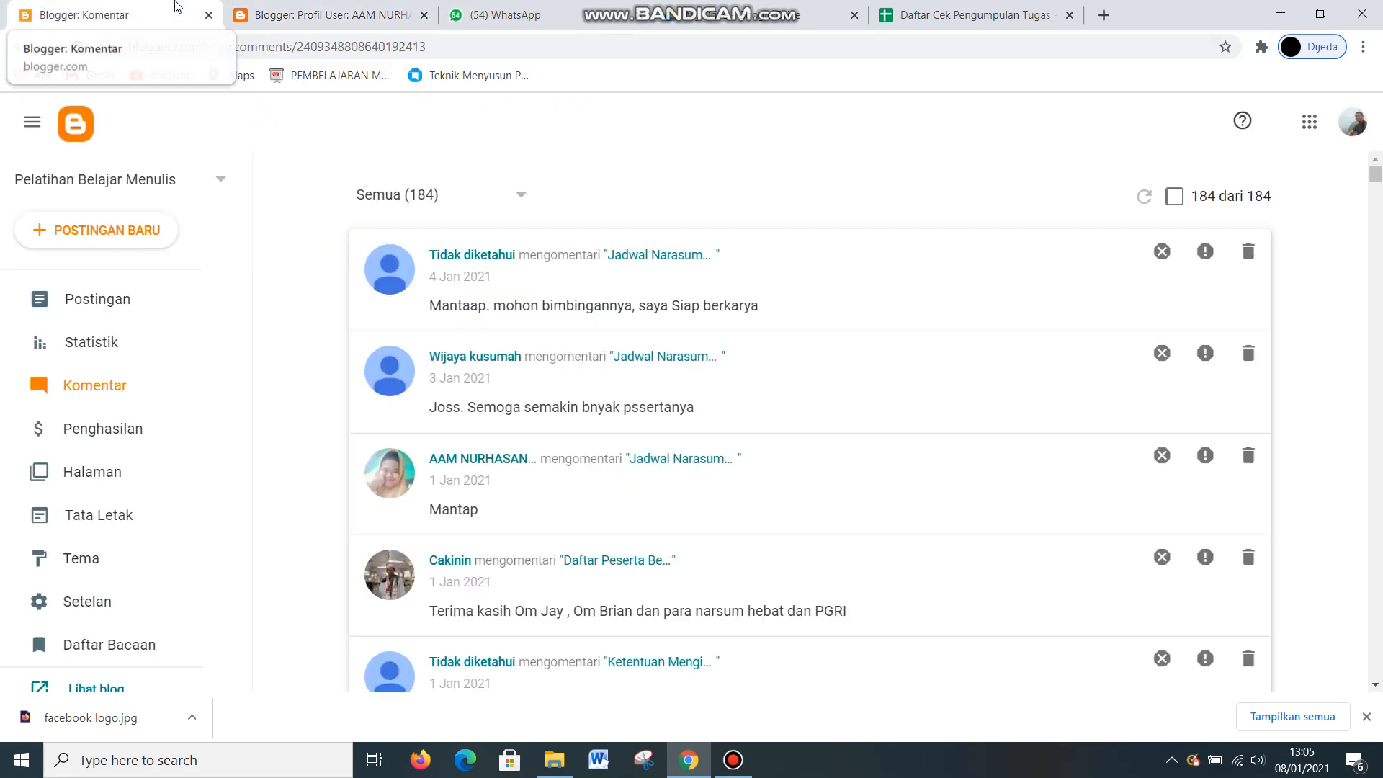